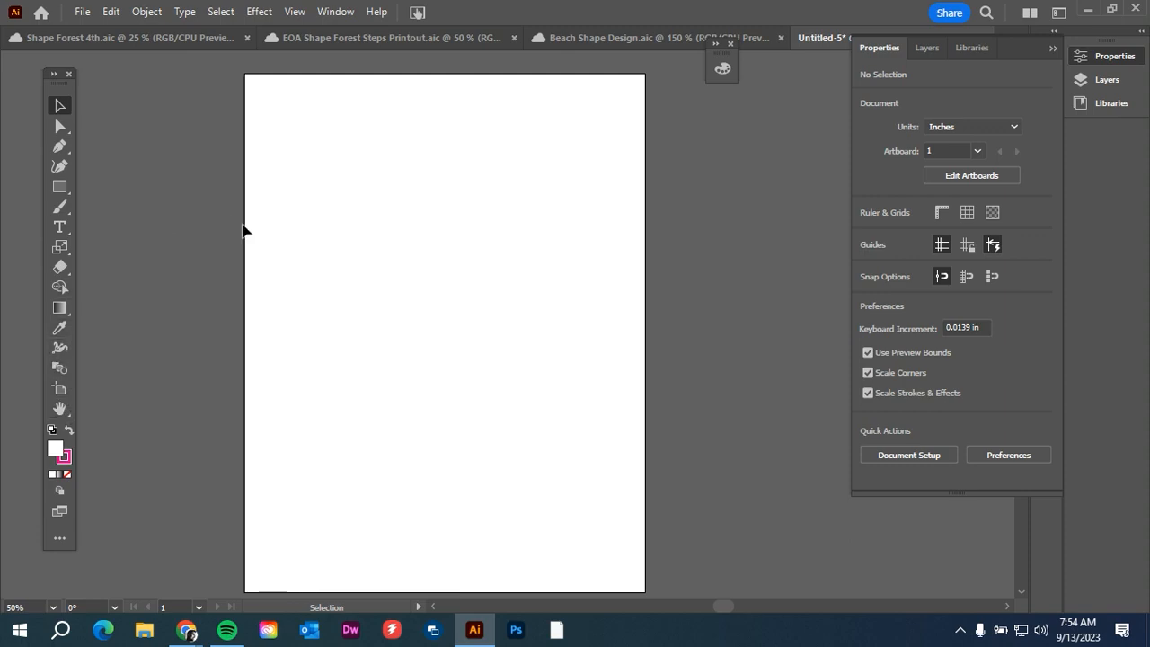
Switch the tools to the Advanced toolbar.
click(332, 12)
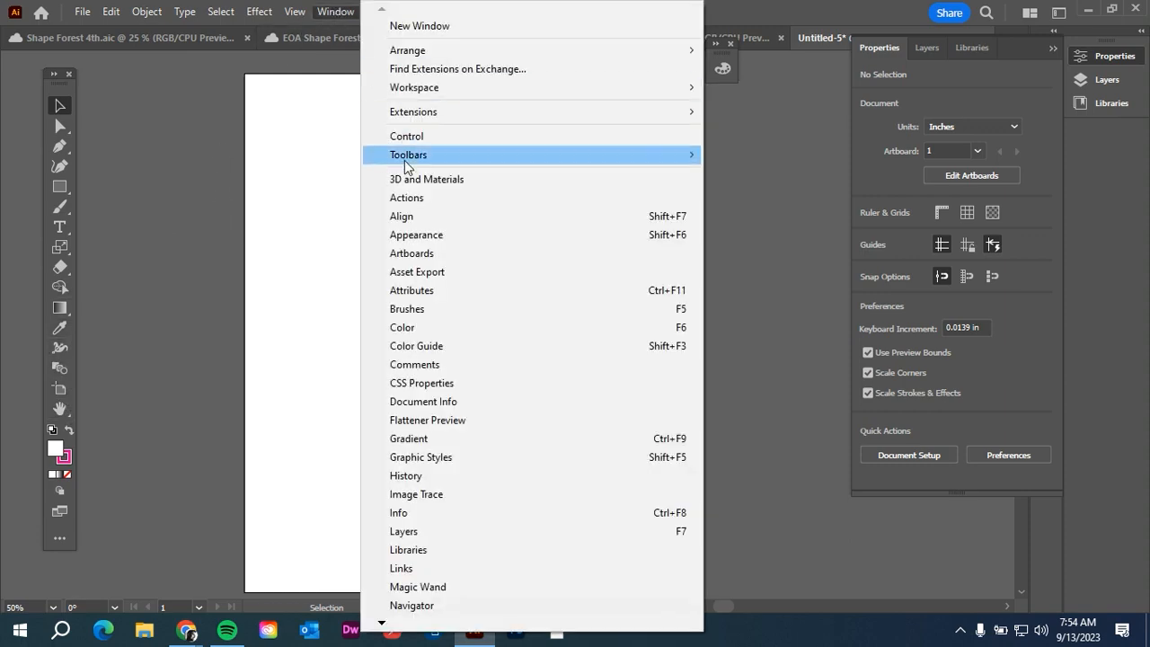
mouse_move(386, 155)
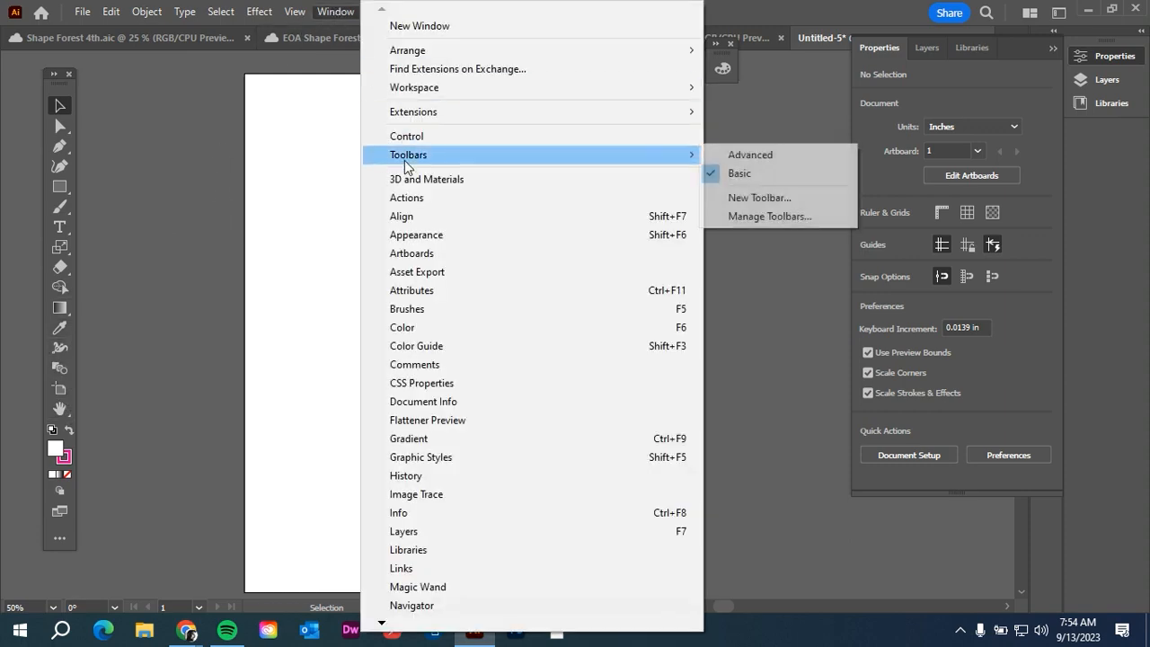
click(751, 156)
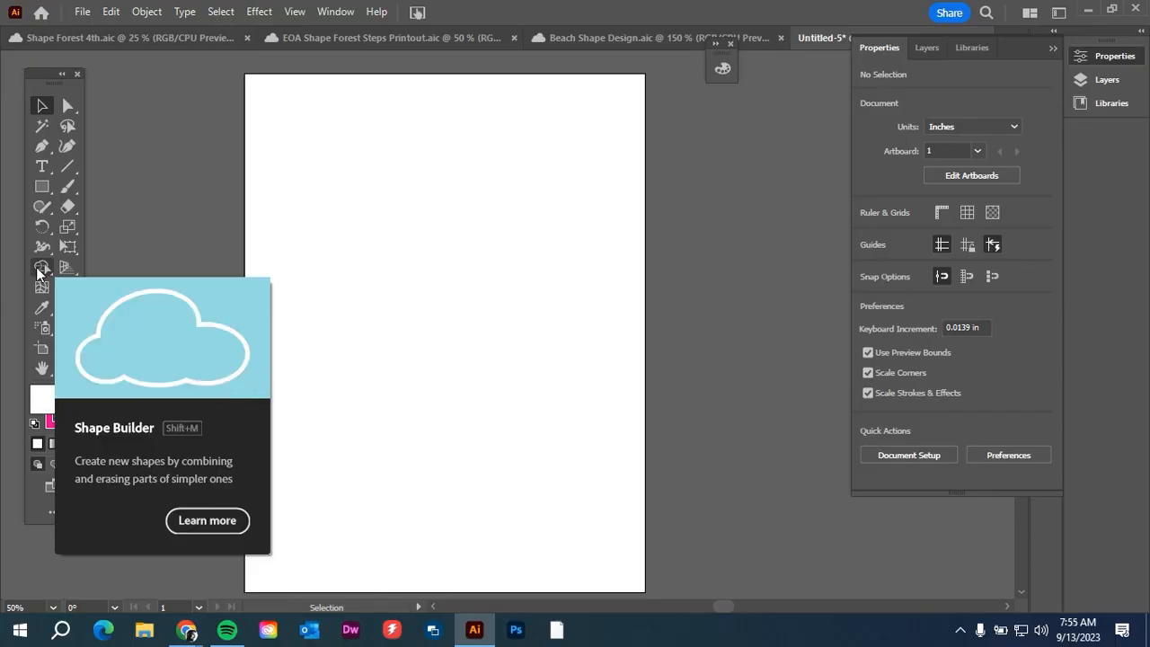
Draw four overlapping ellipses of differing proportions in the upper part of the artboard with the Ellipse tool.
click(44, 187)
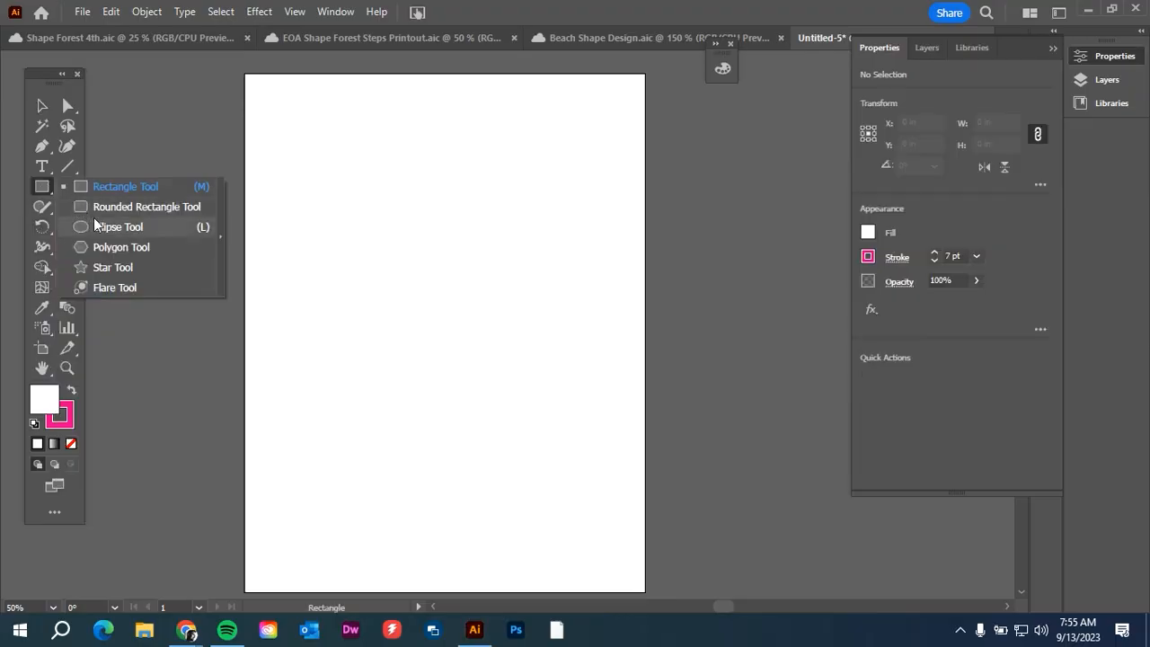
click(93, 226)
click(42, 188)
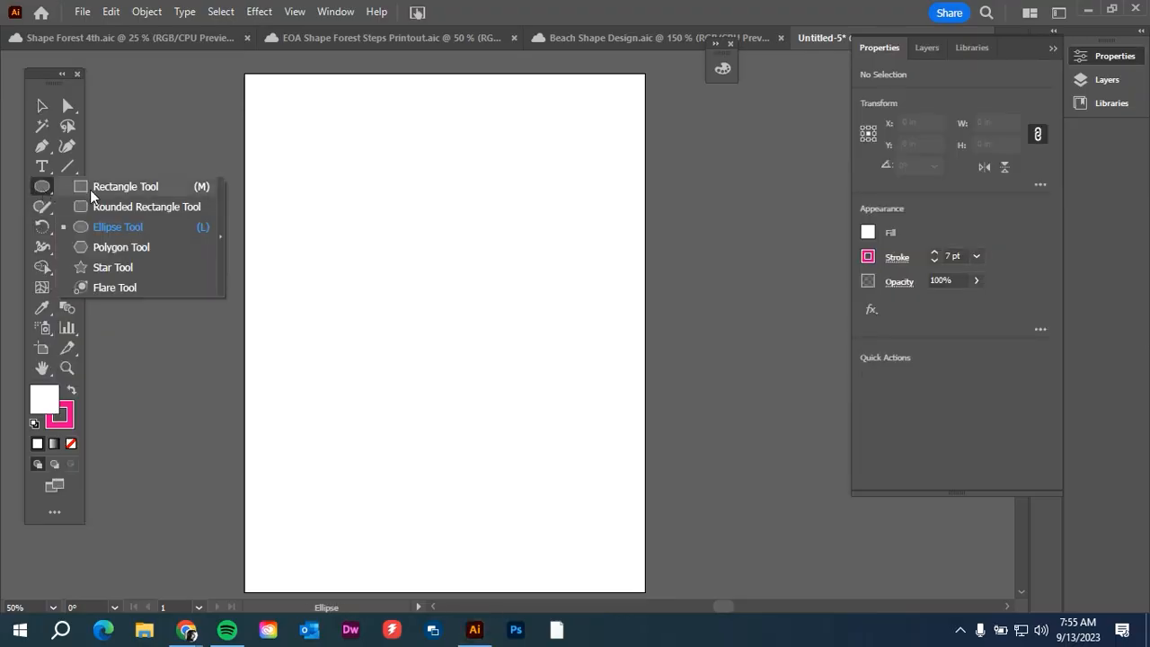
click(187, 224)
drag(293, 168, 416, 233)
drag(349, 293, 493, 192)
drag(303, 303, 394, 204)
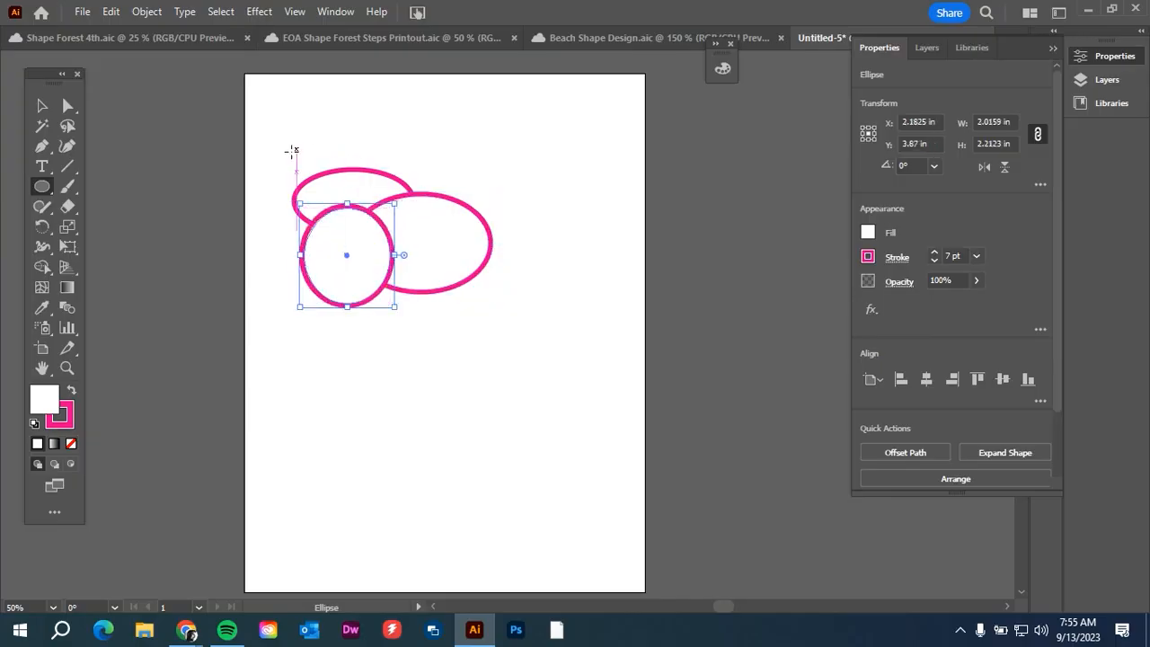
drag(250, 195, 398, 259)
Select all four ellipses and move them together to the horizontal centre of the artboard's upper half.
key(v)
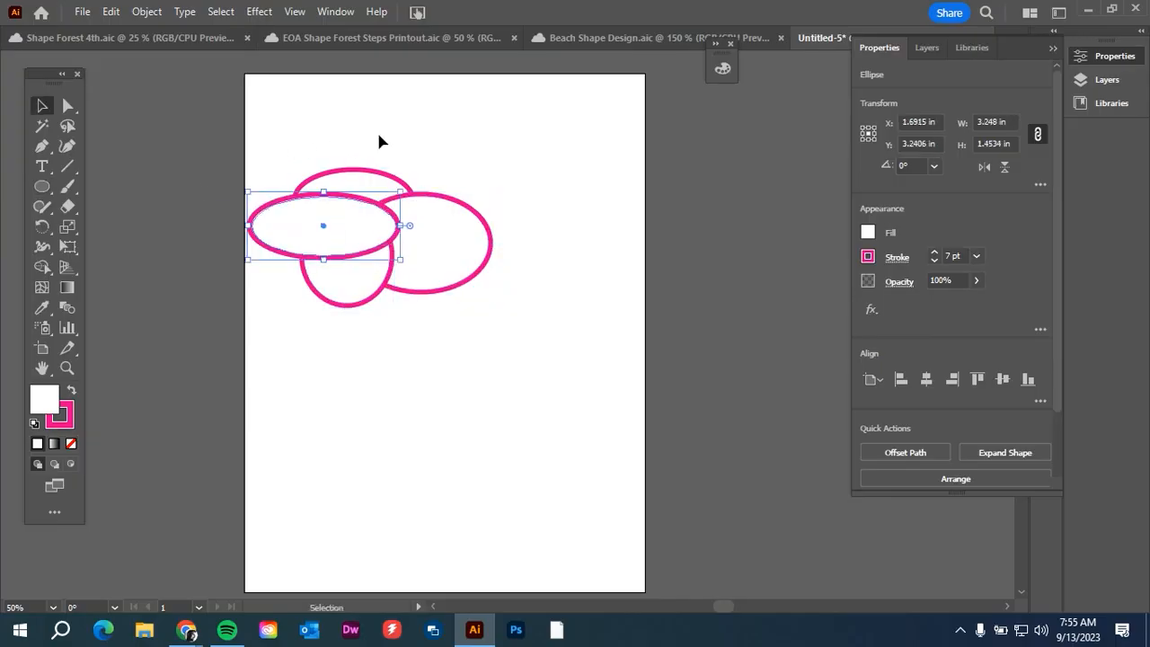
drag(289, 126, 445, 313)
drag(413, 255, 485, 243)
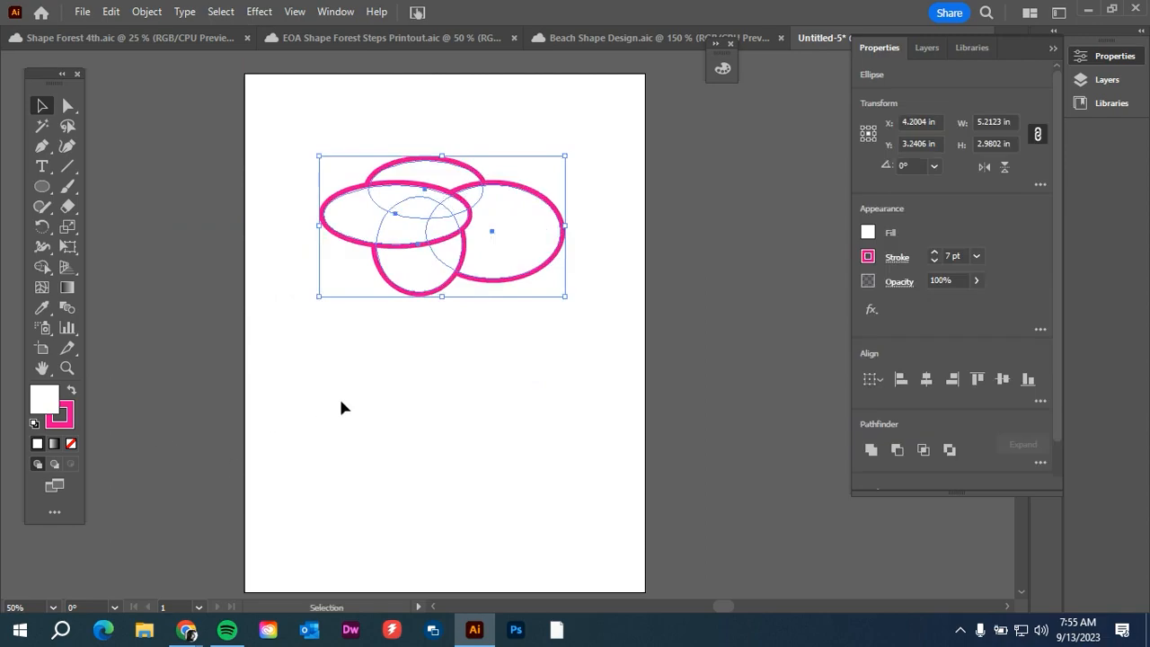
Remove the stroke from the four ellipses and fill them with magenta (ec008c).
click(72, 418)
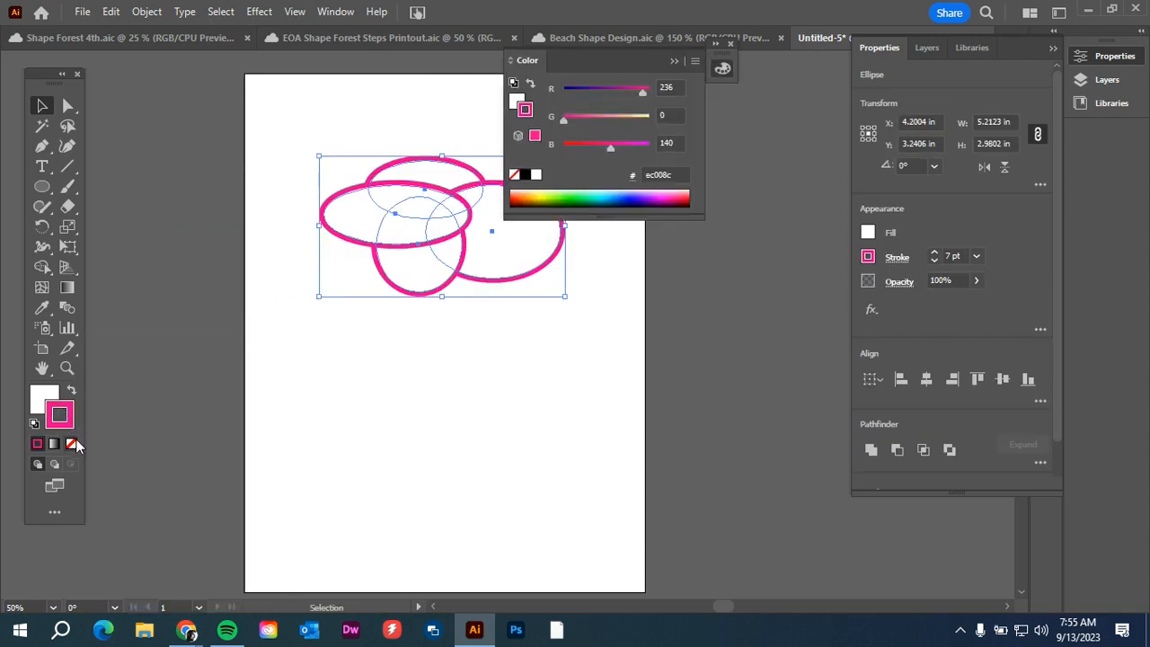
click(71, 445)
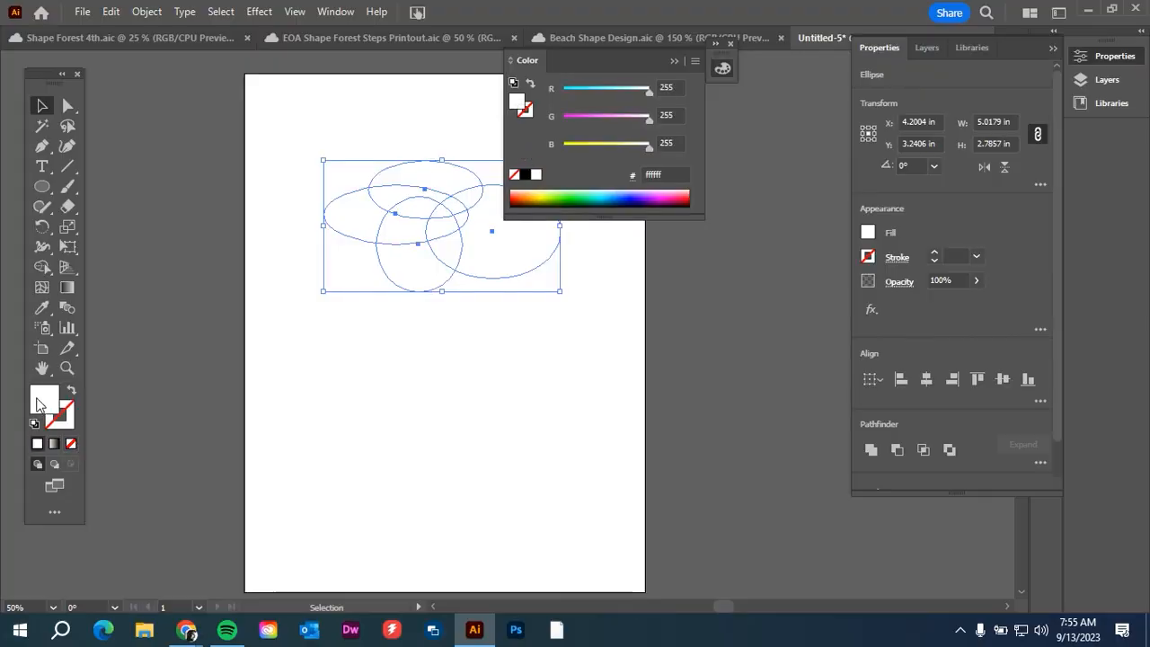
click(867, 233)
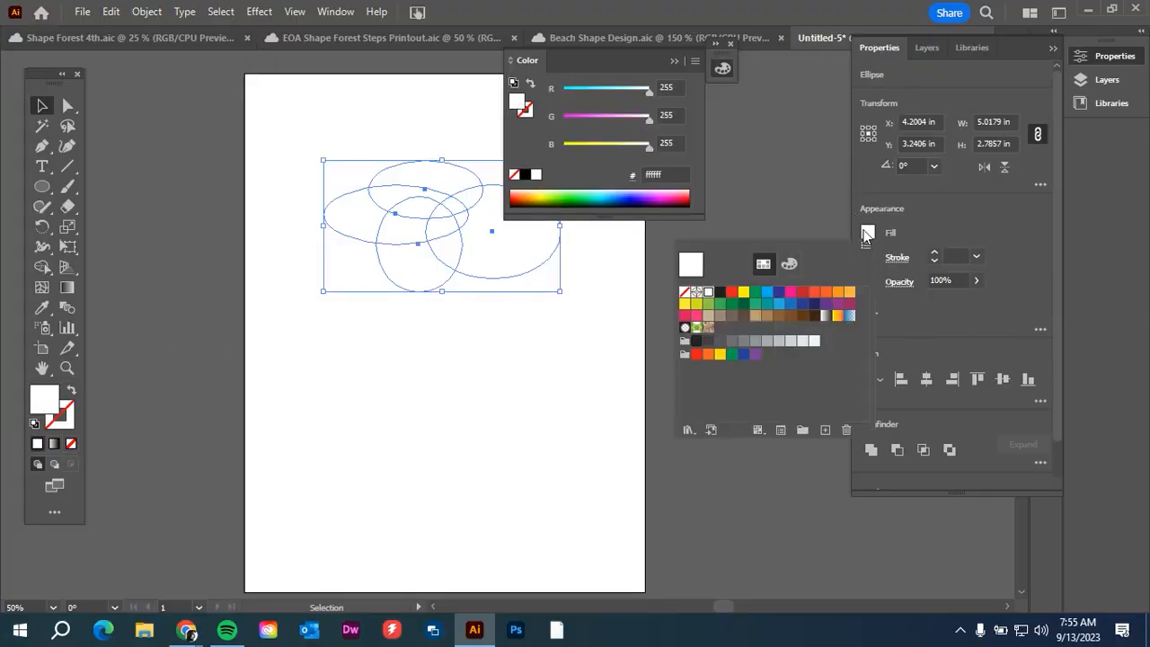
click(790, 293)
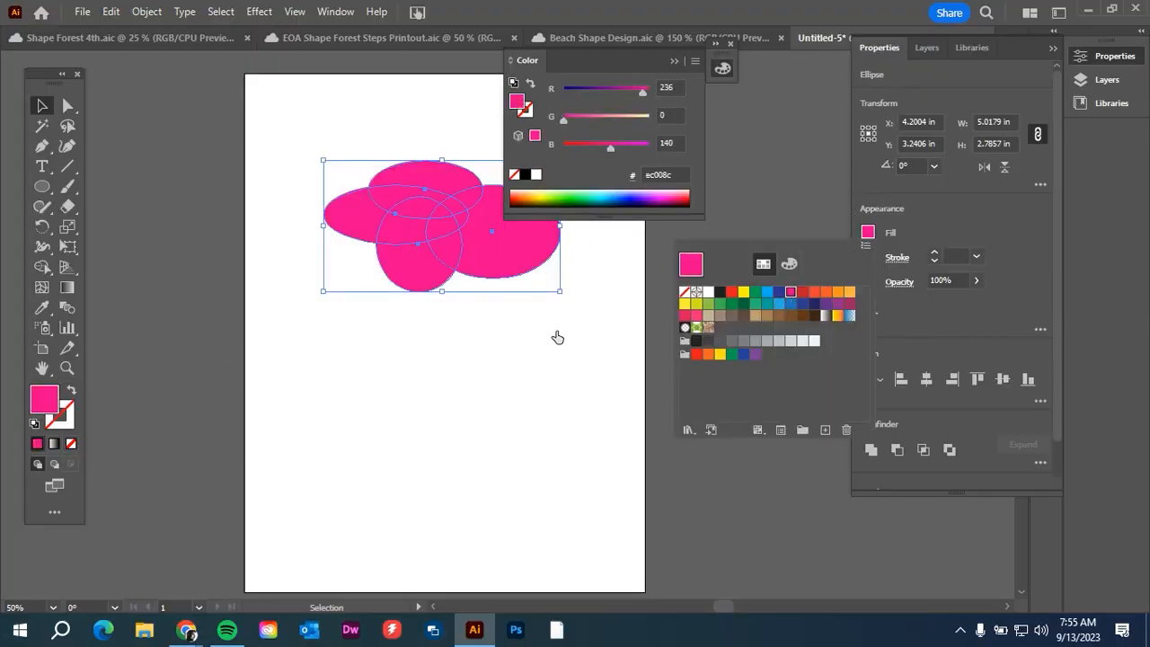
click(674, 60)
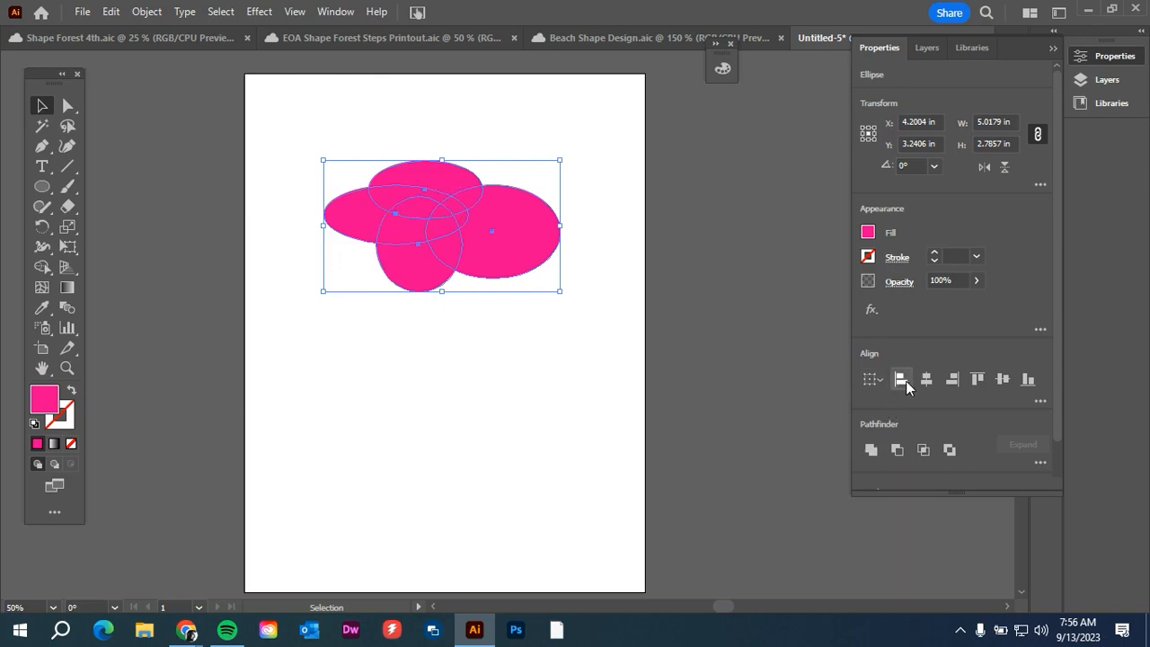
Group the four magenta ellipses and deselect them.
scroll(906, 381, down, 2)
click(927, 469)
click(491, 388)
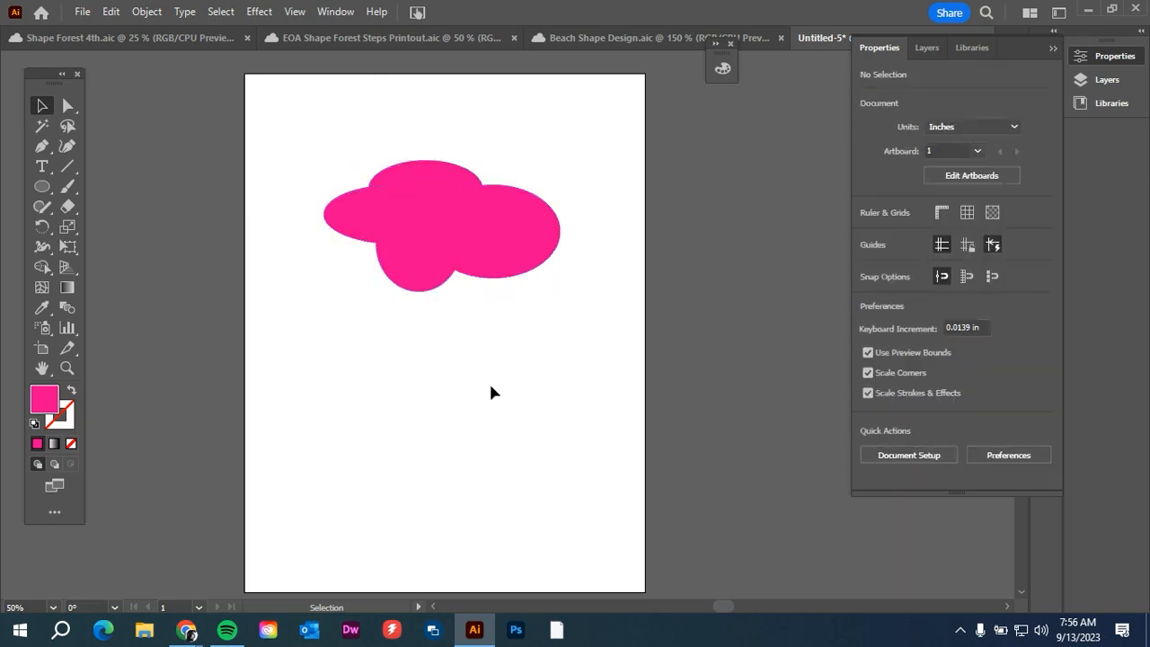
Move the ellipse group up near the artboard's top edge and place a duplicate below it at about Y 5.8 in.
click(465, 214)
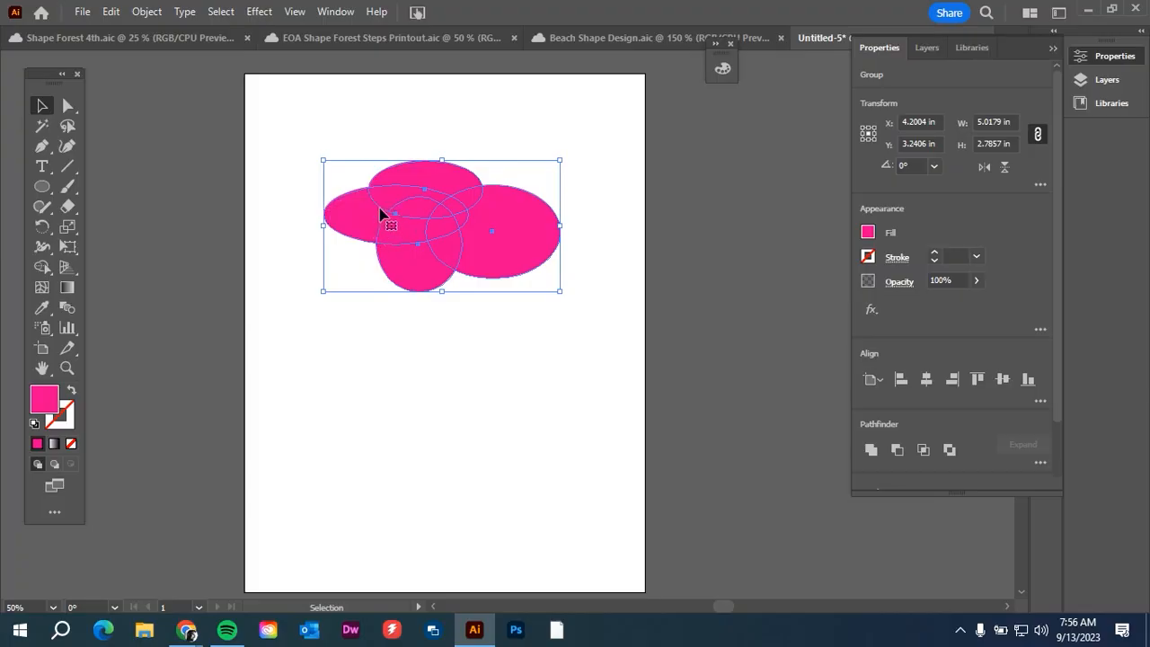
scroll(369, 216, up, 4)
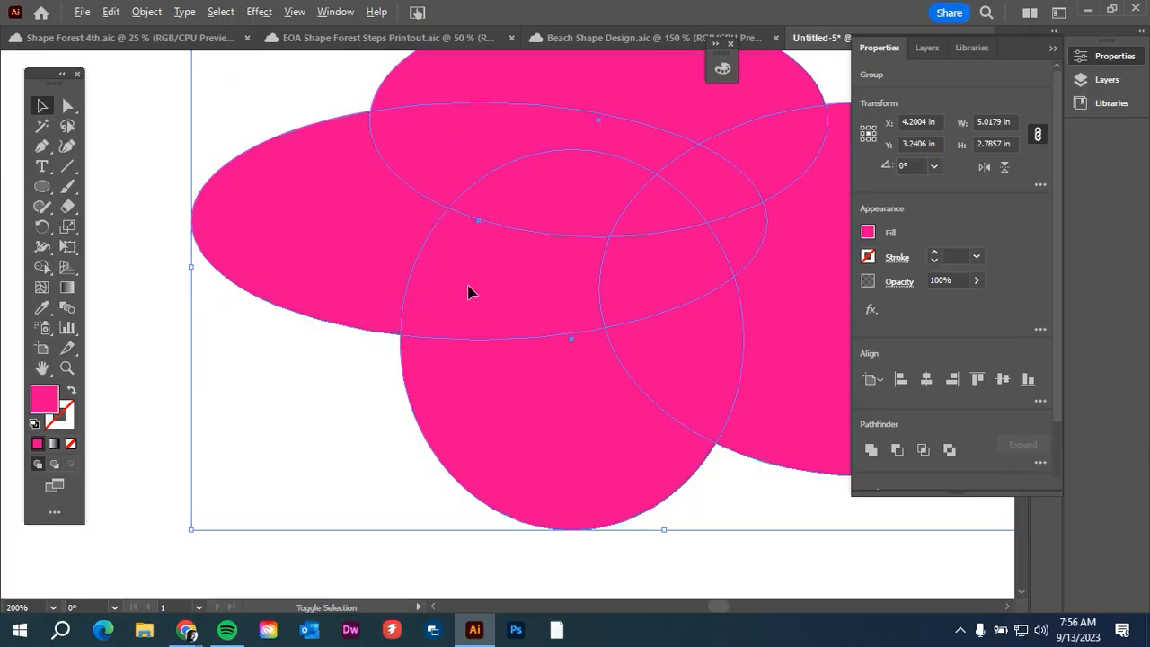
scroll(466, 290, down, 3)
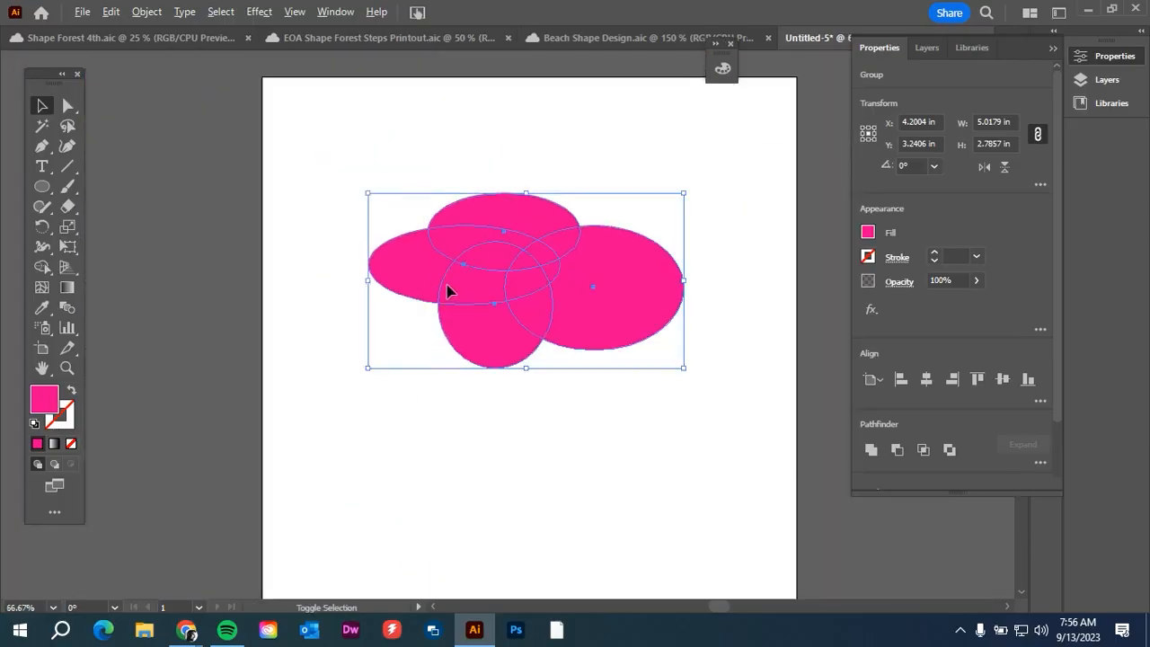
scroll(678, 237, up, 1)
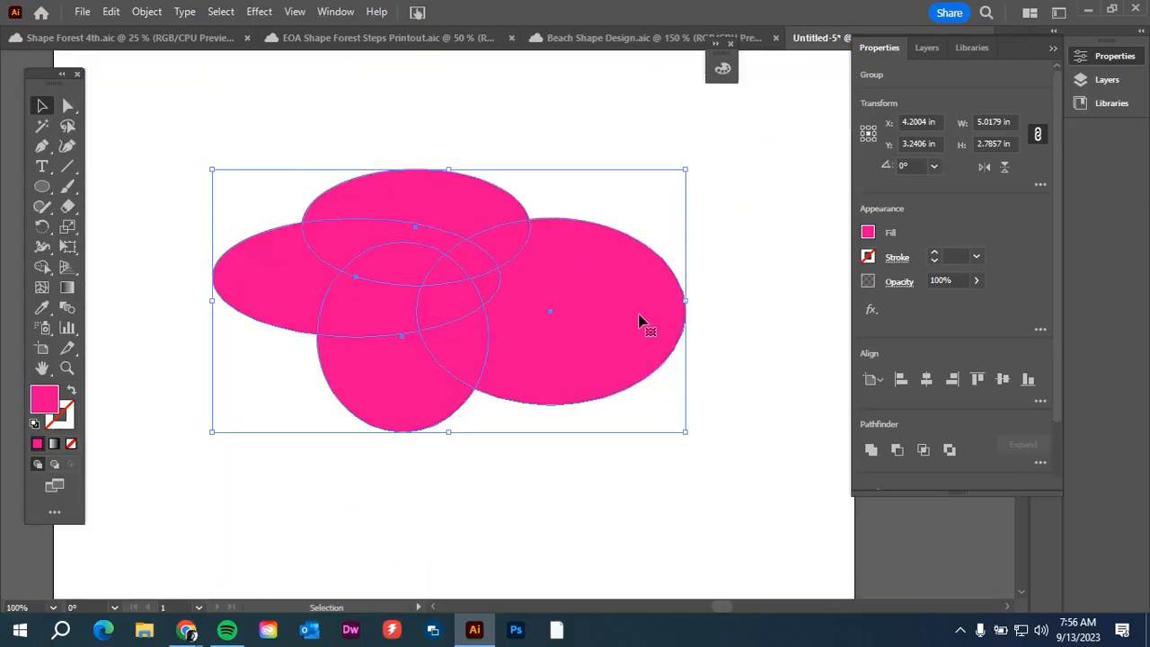
scroll(640, 320, down, 1)
drag(580, 346, 575, 274)
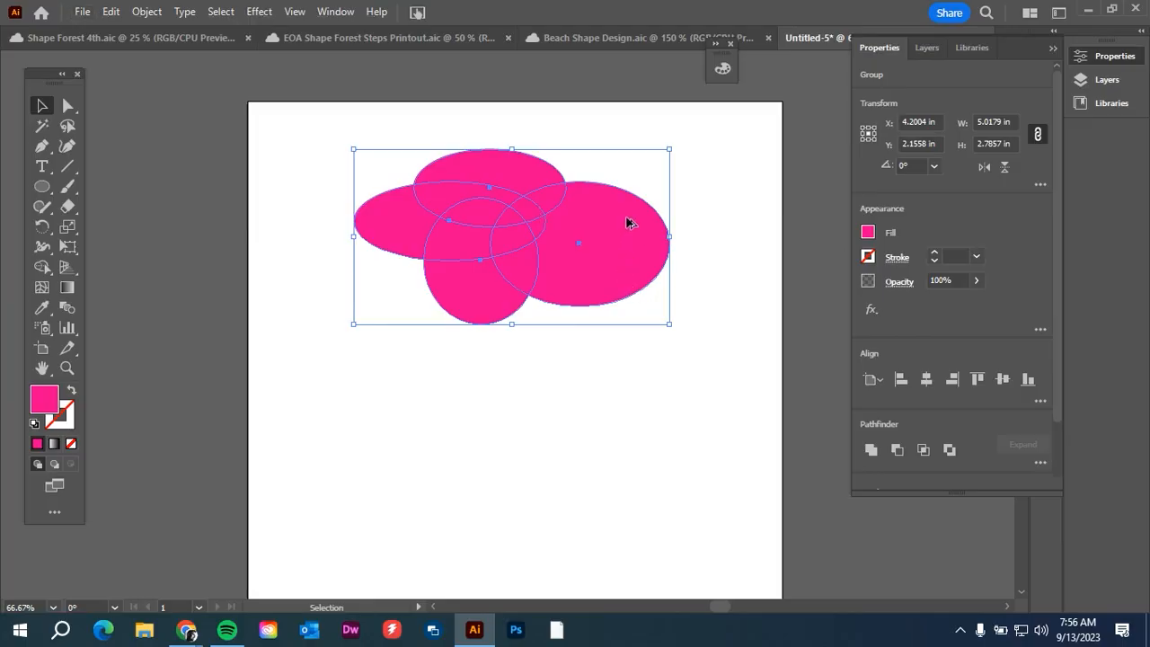
drag(627, 223, 624, 454)
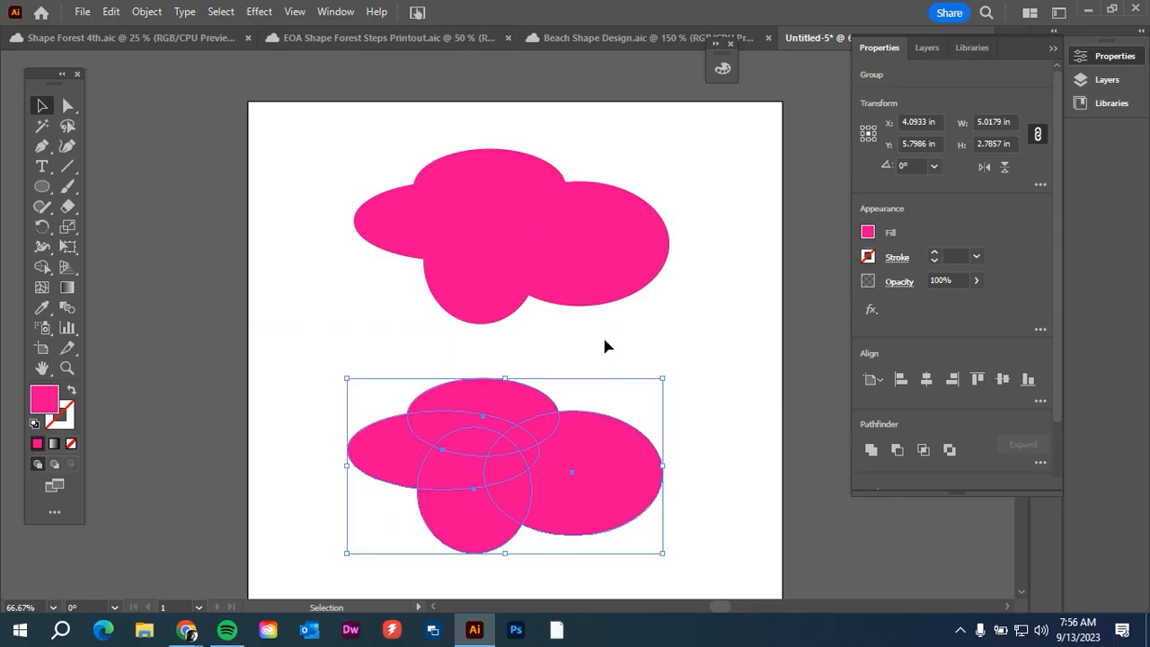
Merge all overlapping regions of the upper ellipse group into a single cloud shape with the Shape Builder tool.
click(555, 330)
click(581, 276)
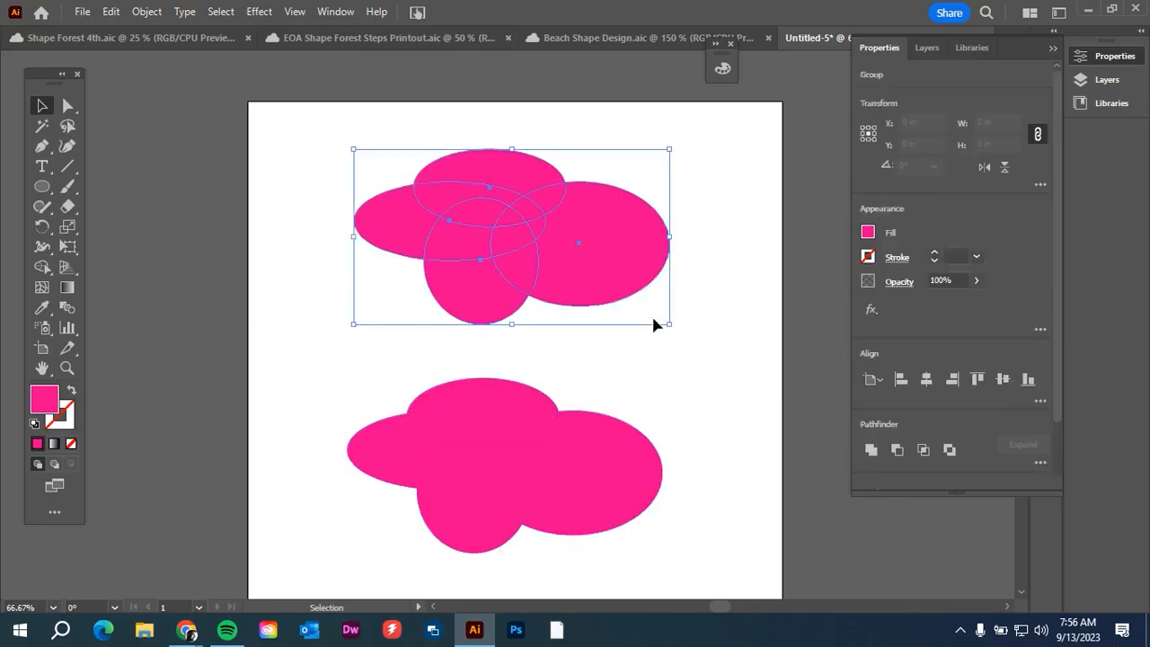
click(41, 268)
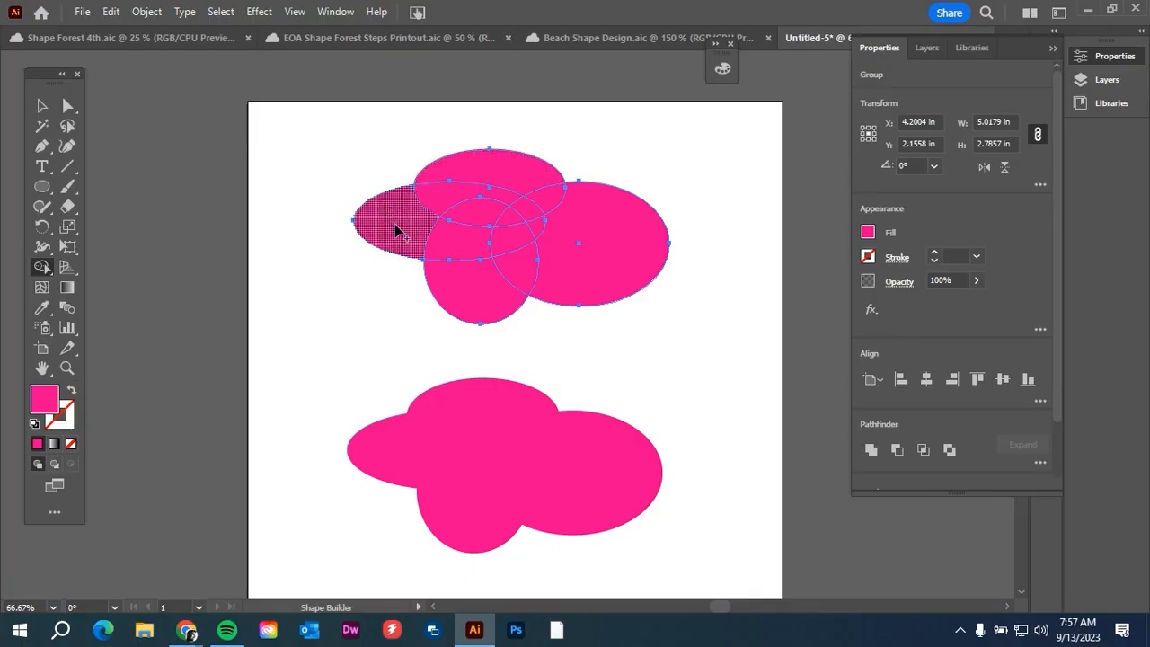
mouse_move(395, 230)
mouse_down()
mouse_move(466, 177)
mouse_move(534, 190)
mouse_move(574, 225)
mouse_move(559, 254)
mouse_move(498, 292)
mouse_move(458, 246)
mouse_move(534, 224)
mouse_move(527, 210)
mouse_move(488, 217)
mouse_up()
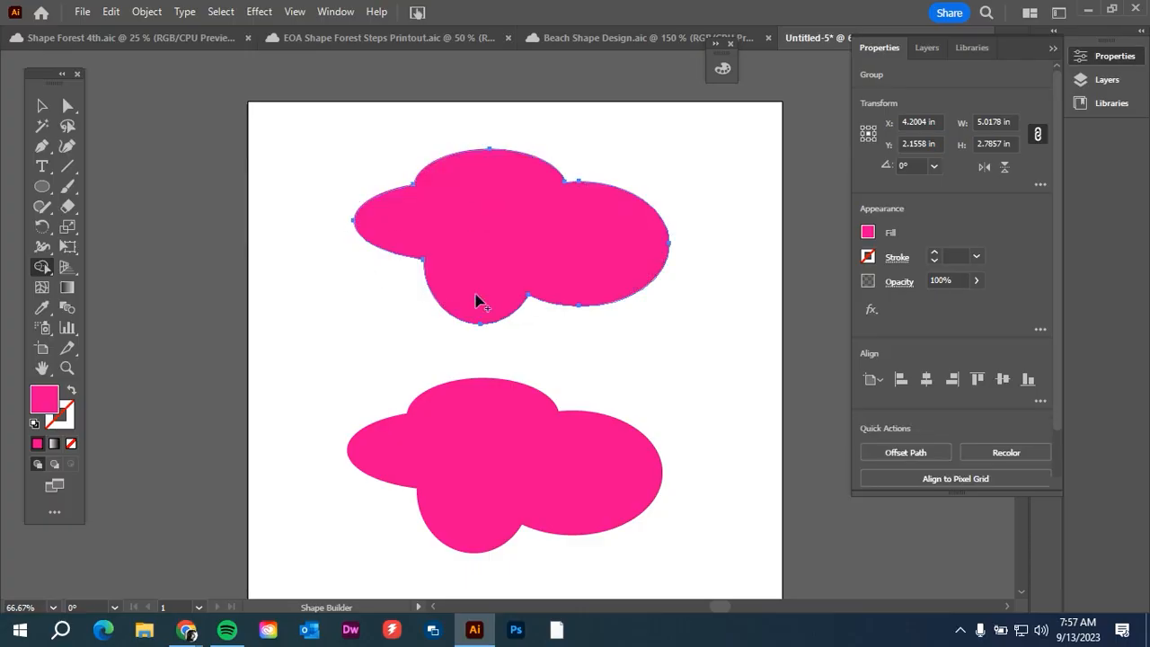
Swap fill and stroke on the merged cloud and the ellipse group to compare their outlines, and undo both swaps.
key(v)
drag(298, 141, 738, 550)
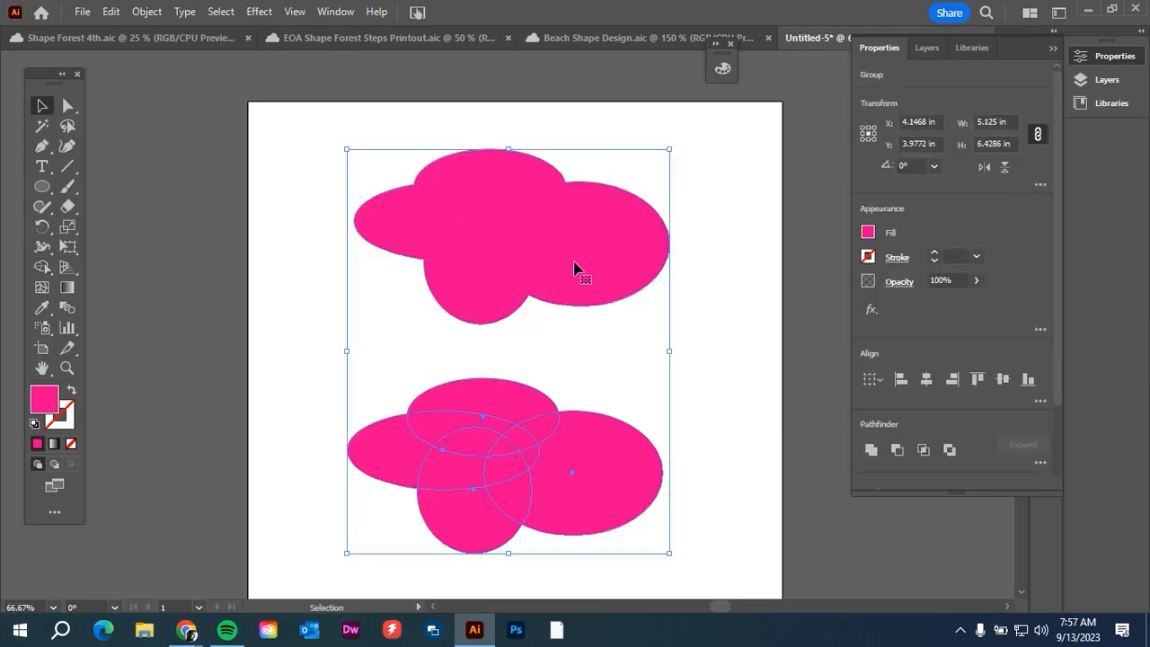
click(405, 327)
click(501, 261)
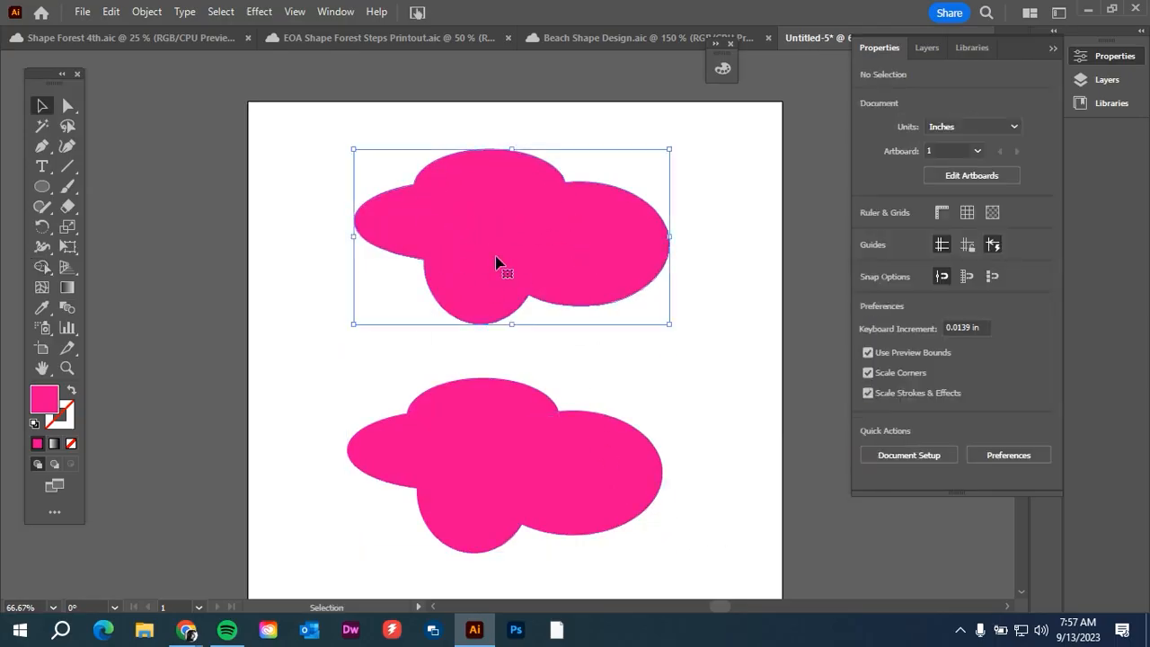
click(71, 392)
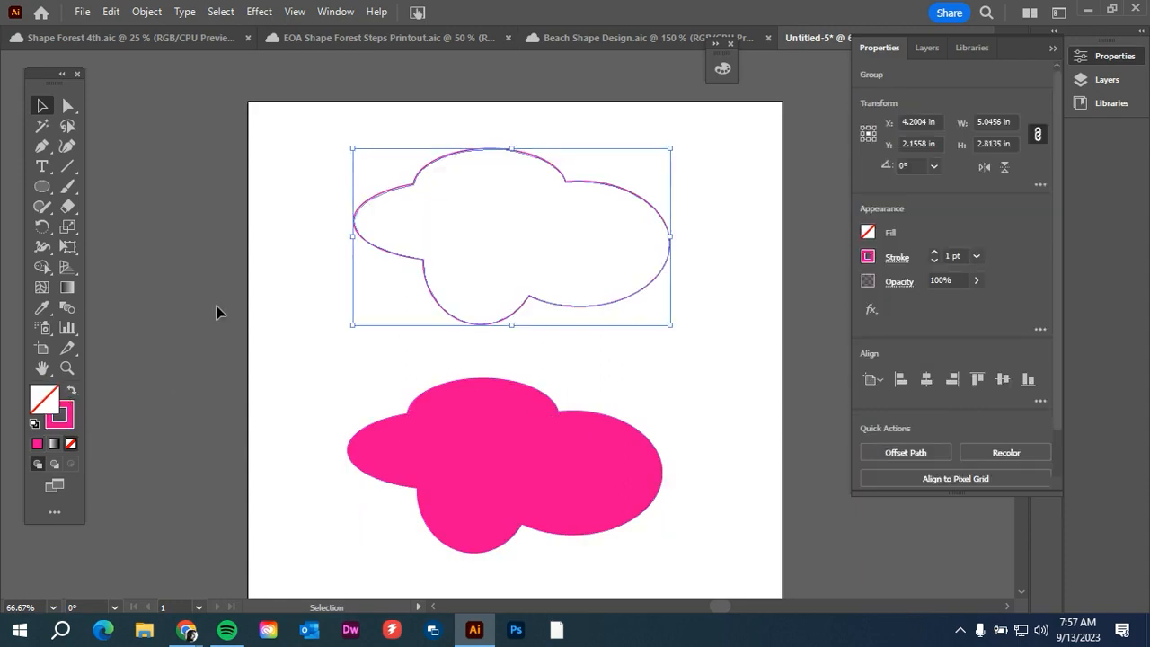
click(465, 339)
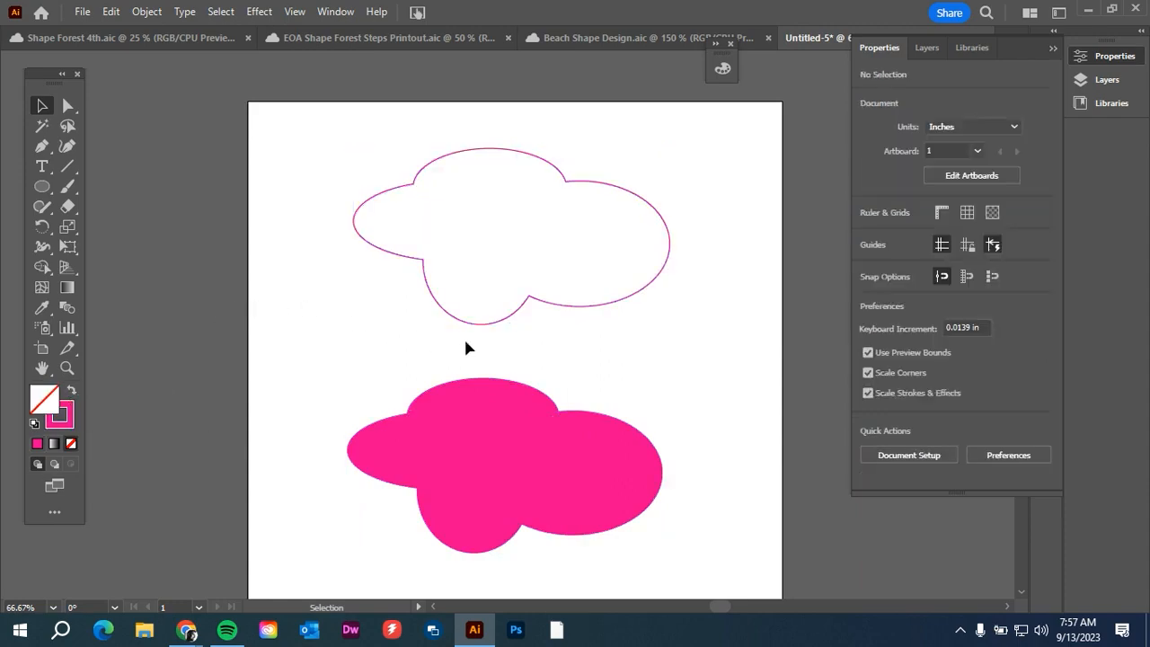
click(71, 391)
click(288, 371)
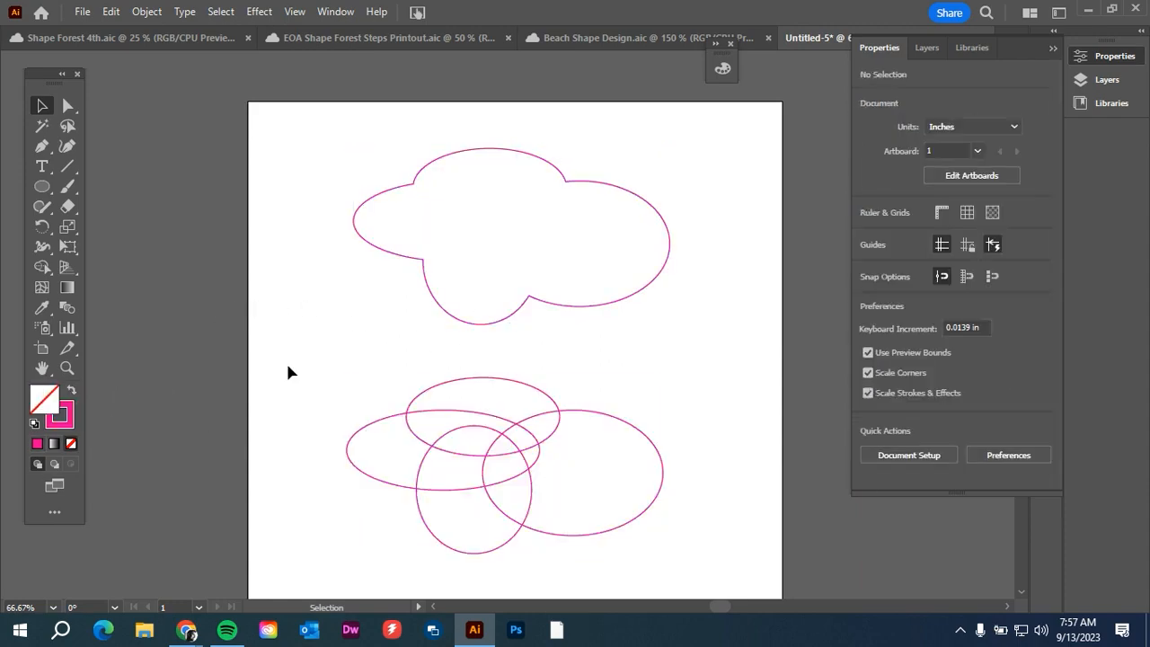
key(ctrl+z)
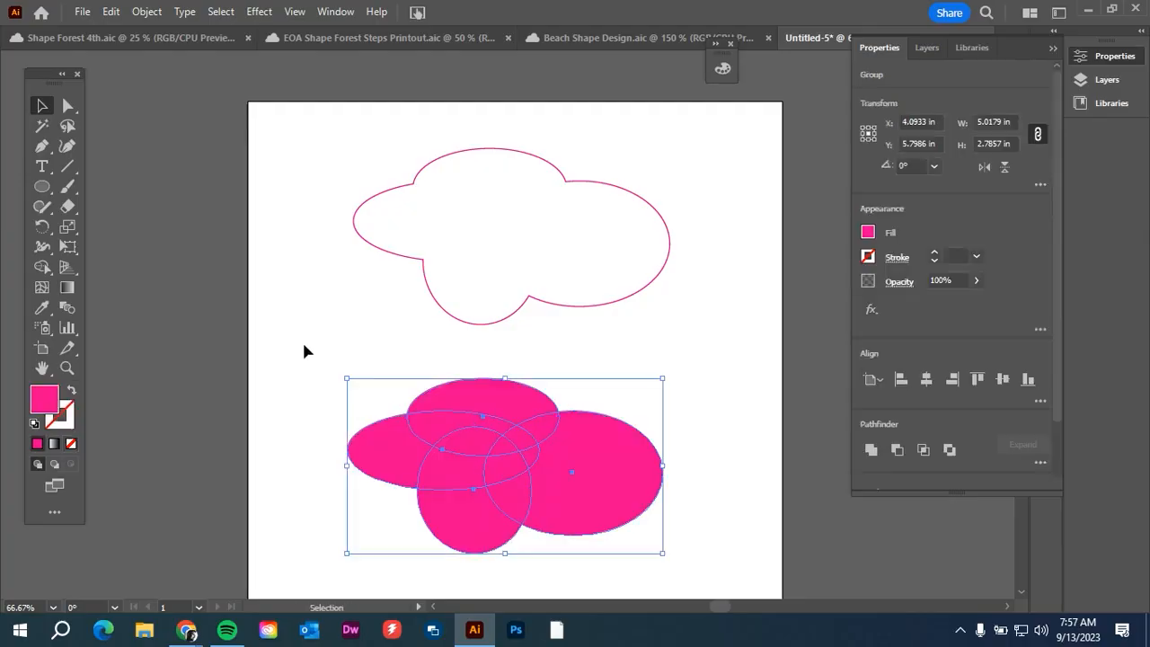
click(357, 325)
Move the merged cloud off the artboard's upper-left corner and duplicate the remaining ellipse group into the space above it.
drag(604, 258, 145, 83)
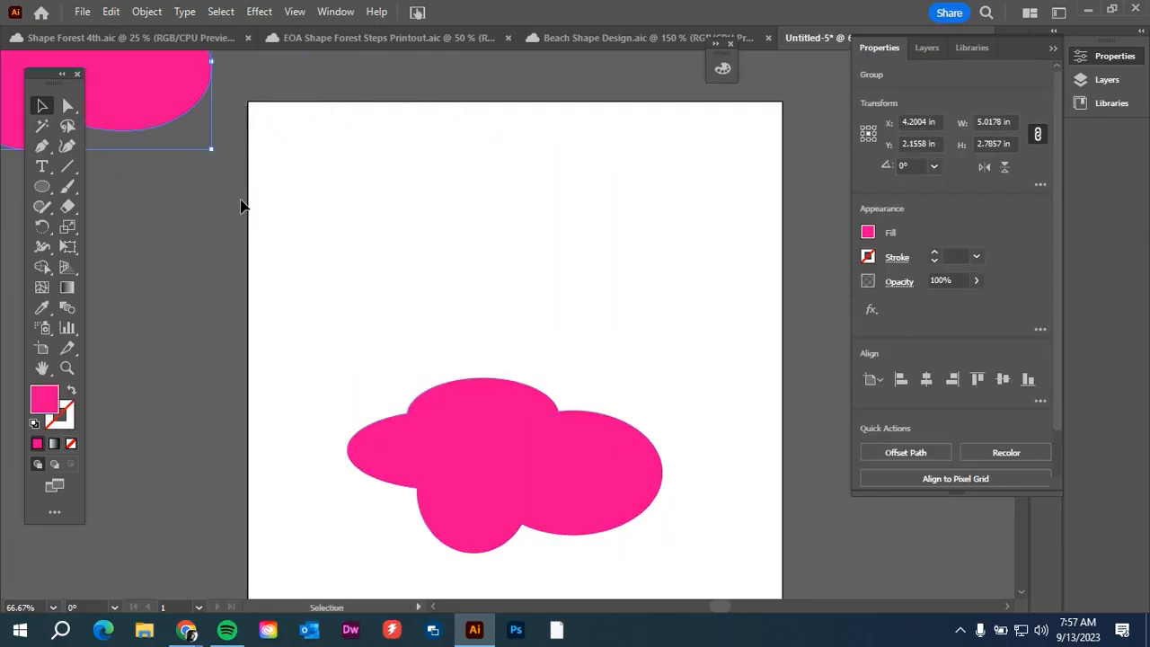
drag(386, 314, 673, 561)
drag(595, 514, 590, 272)
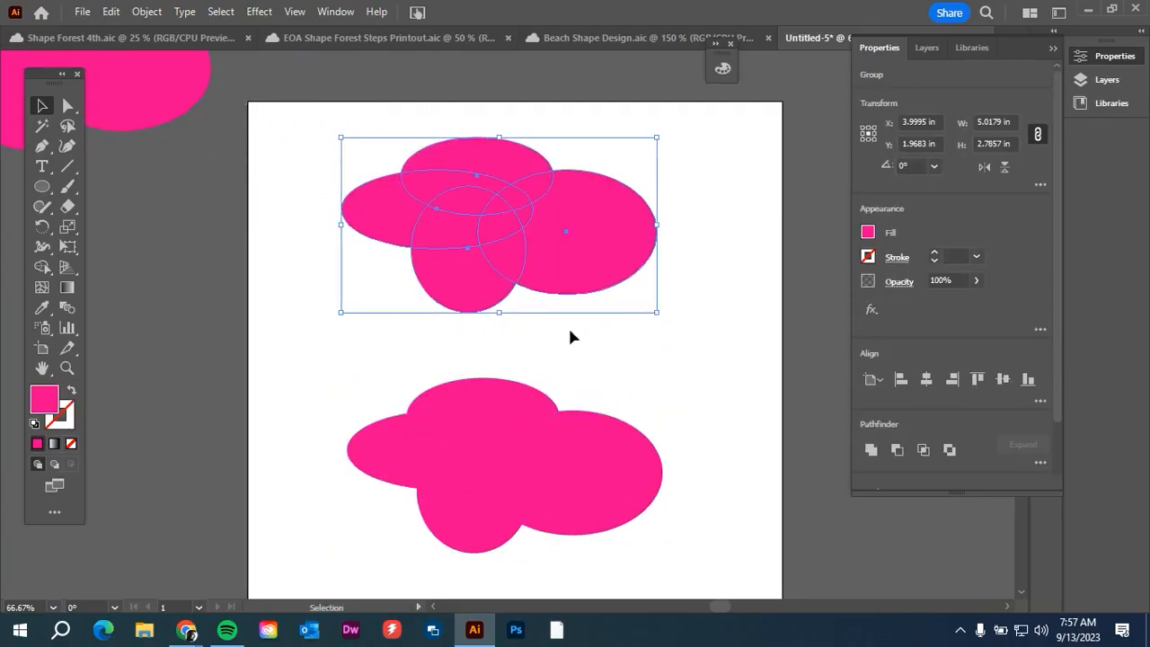
Split off the far-left and far-right regions of the upper ellipse group as separate shapes with Shape Builder, and deselect.
click(42, 267)
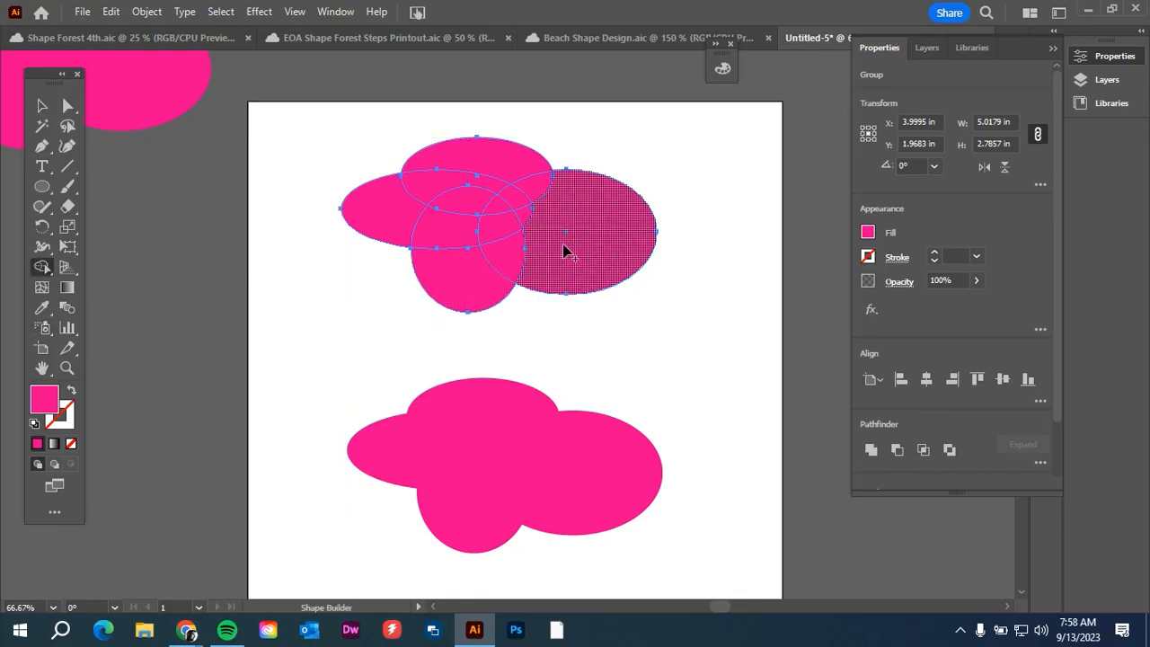
click(382, 205)
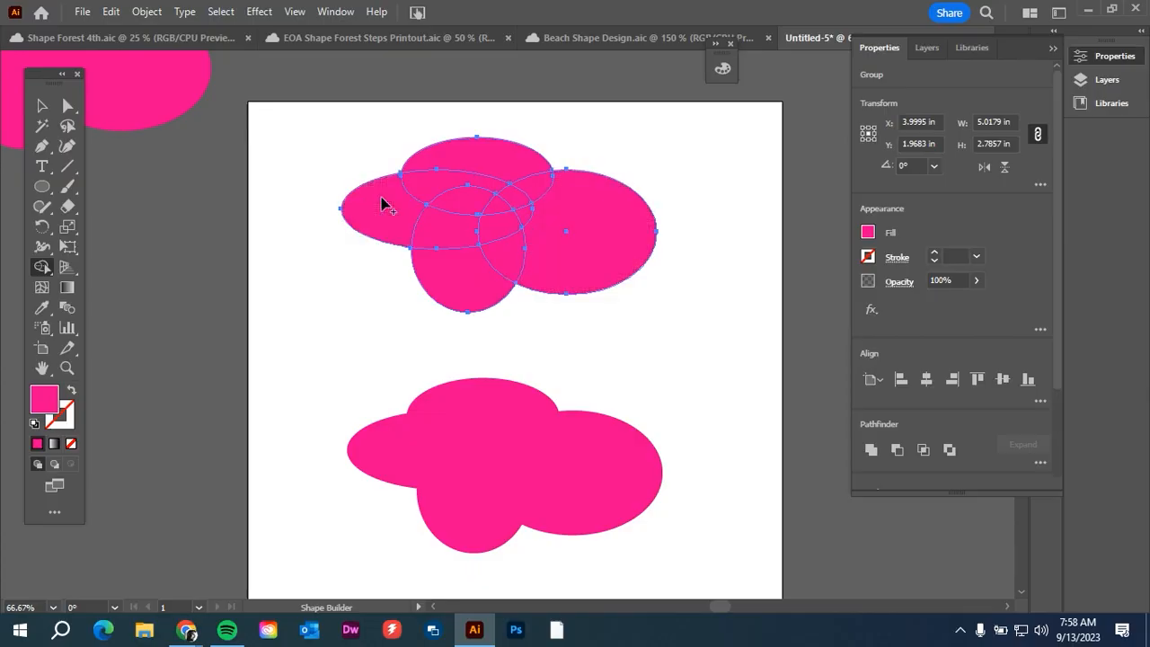
click(586, 243)
click(43, 106)
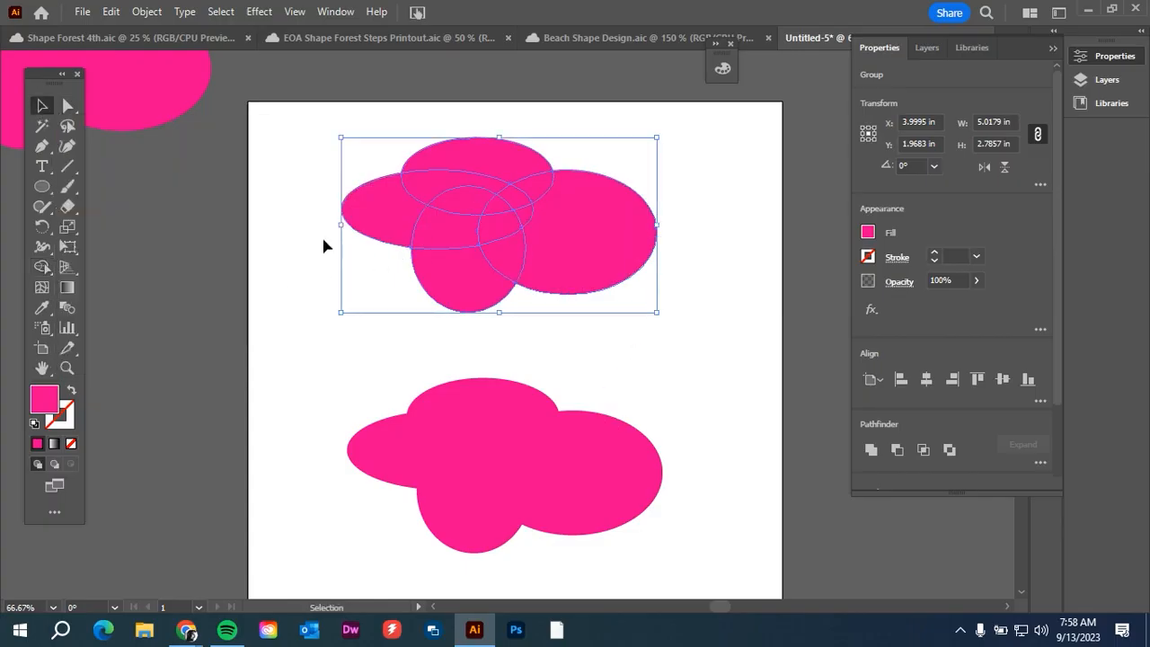
click(298, 177)
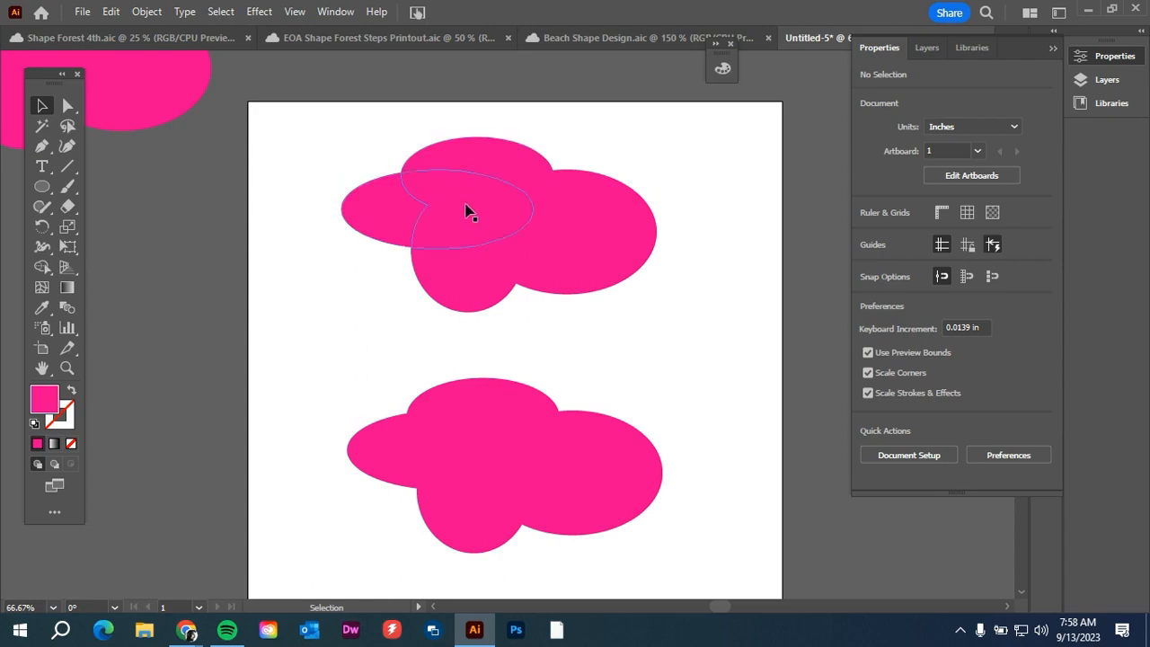
Ungroup the upper ellipse group and pull its far-right and far-left pieces away from the center.
click(483, 291)
click(364, 157)
click(398, 201)
scroll(902, 386, down, 3)
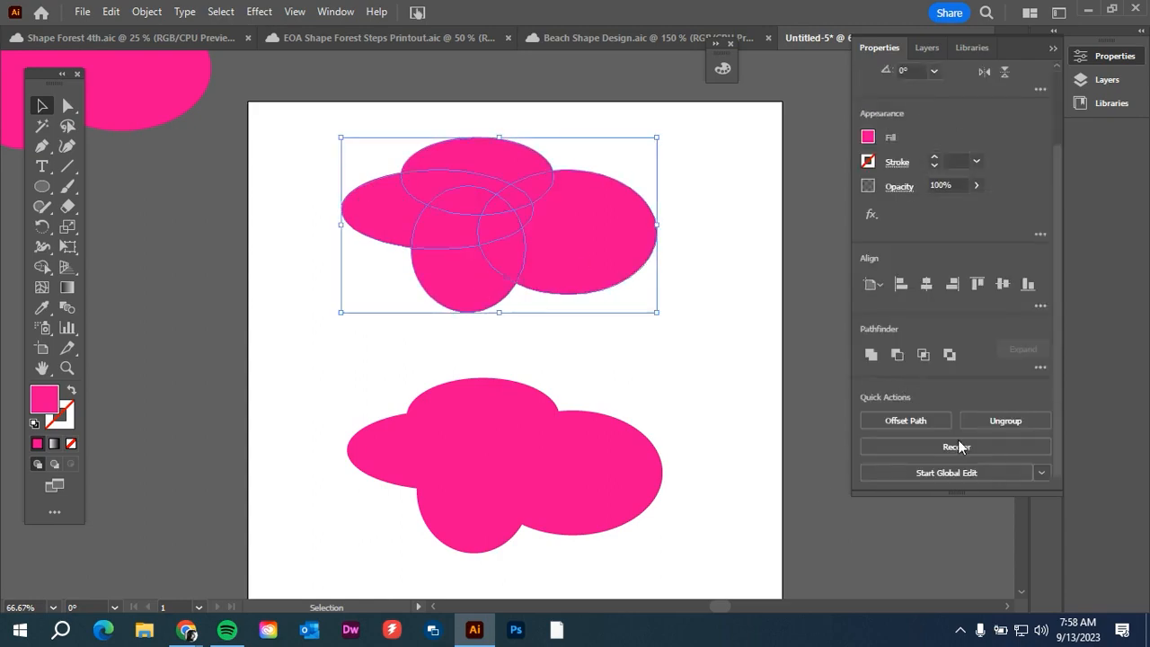
click(1004, 415)
drag(579, 248, 678, 264)
drag(372, 218, 319, 183)
click(315, 323)
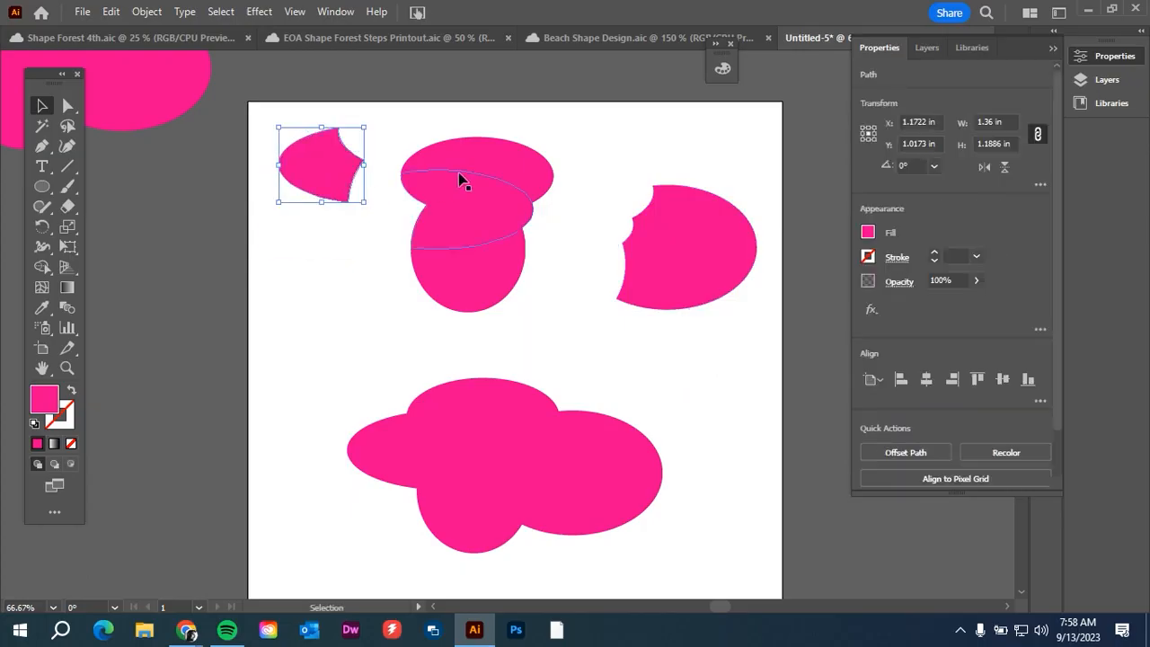
Pull the top ellipse, the cut left ellipse, the round ellipse and the crescent apart across the artboard's upper area.
drag(476, 165, 654, 126)
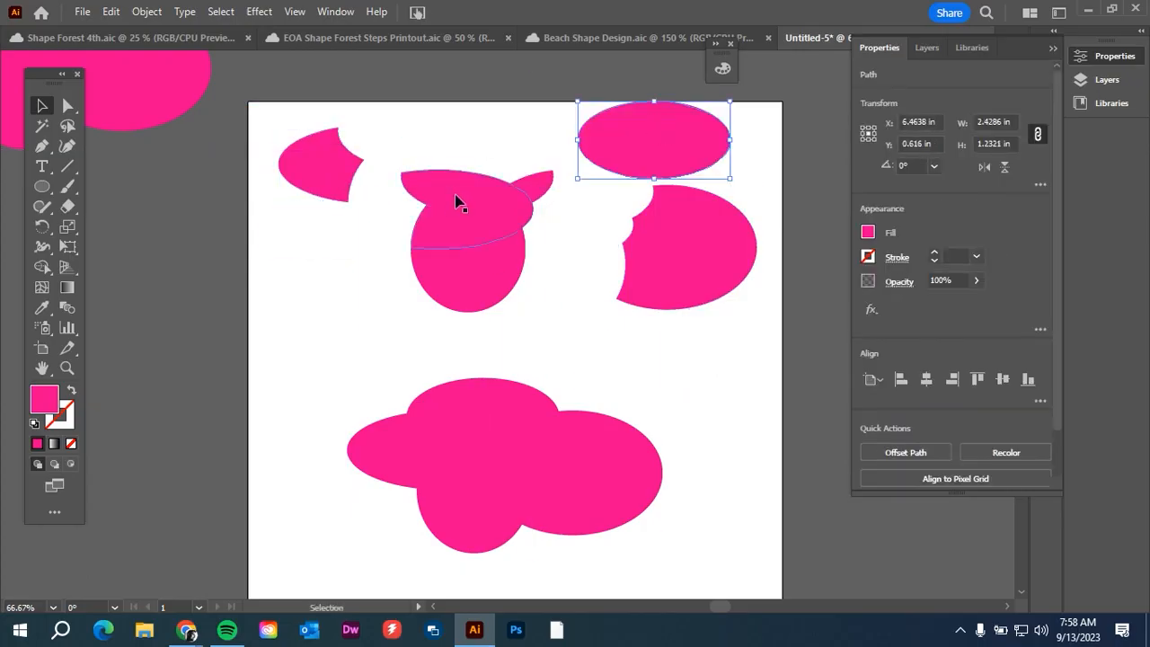
drag(456, 196, 432, 157)
click(498, 241)
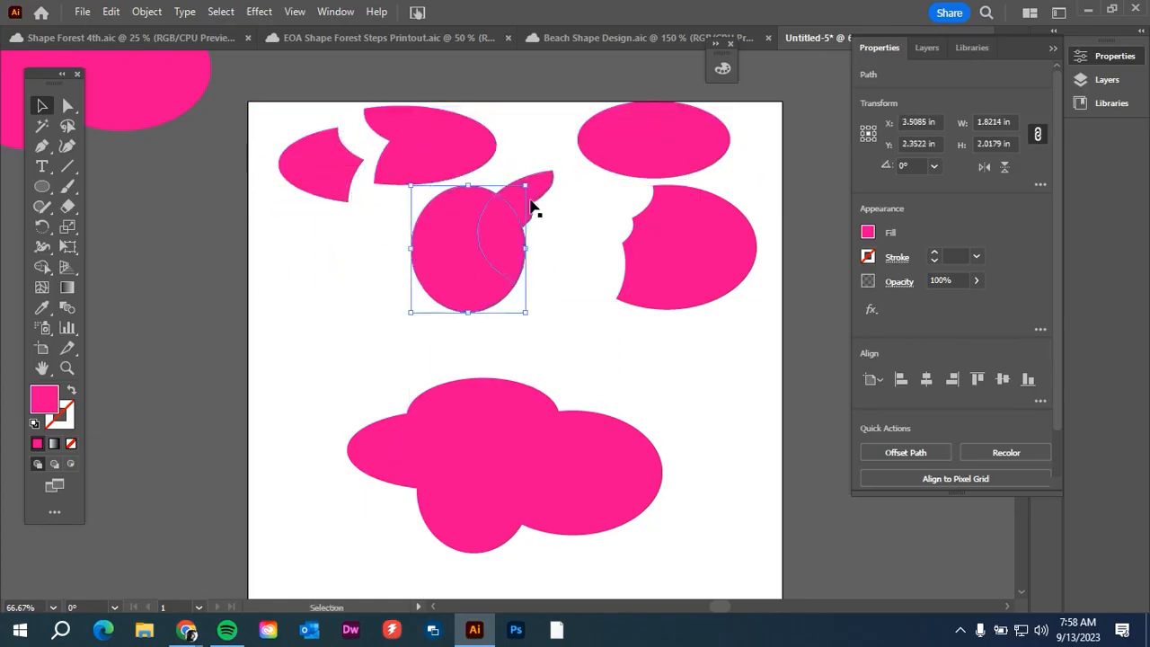
drag(450, 252, 335, 284)
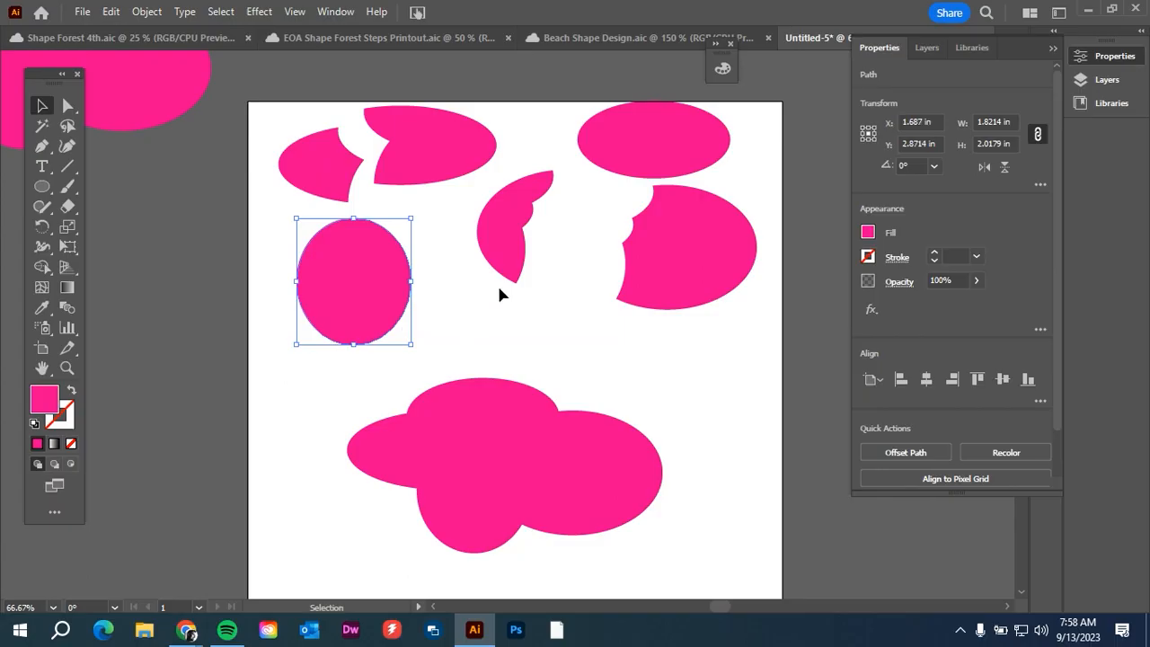
click(492, 232)
drag(493, 232, 627, 148)
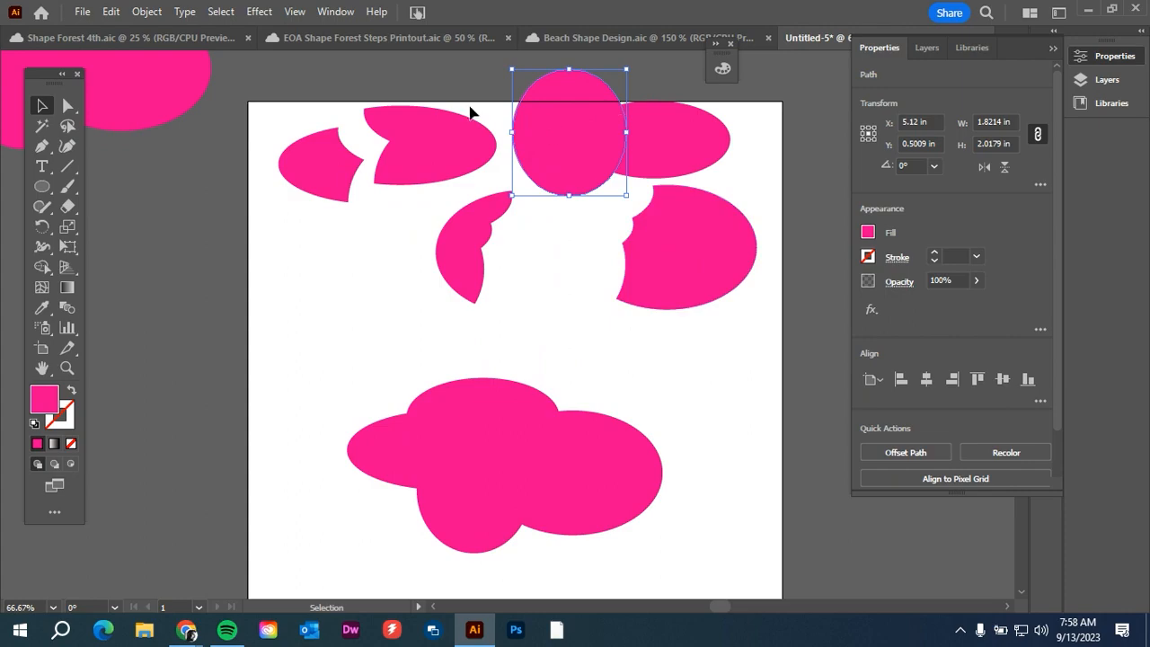
Move the crescent closer to the large far-right piece and rotate the small far-left piece 90° counterclockwise.
click(542, 261)
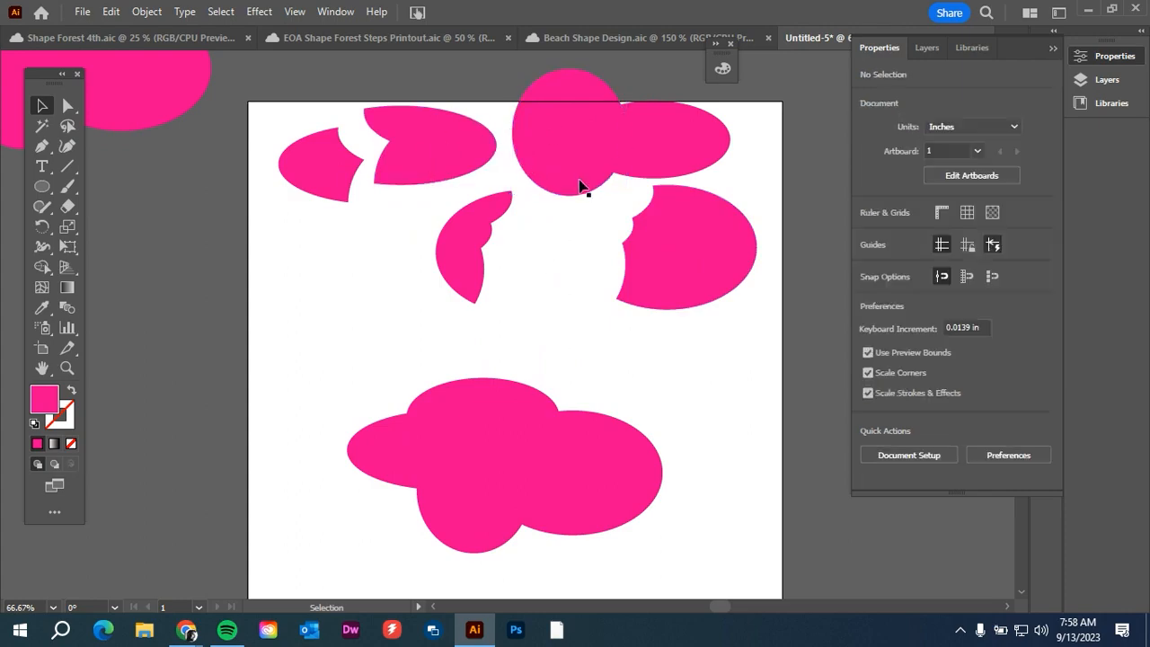
drag(485, 259, 537, 259)
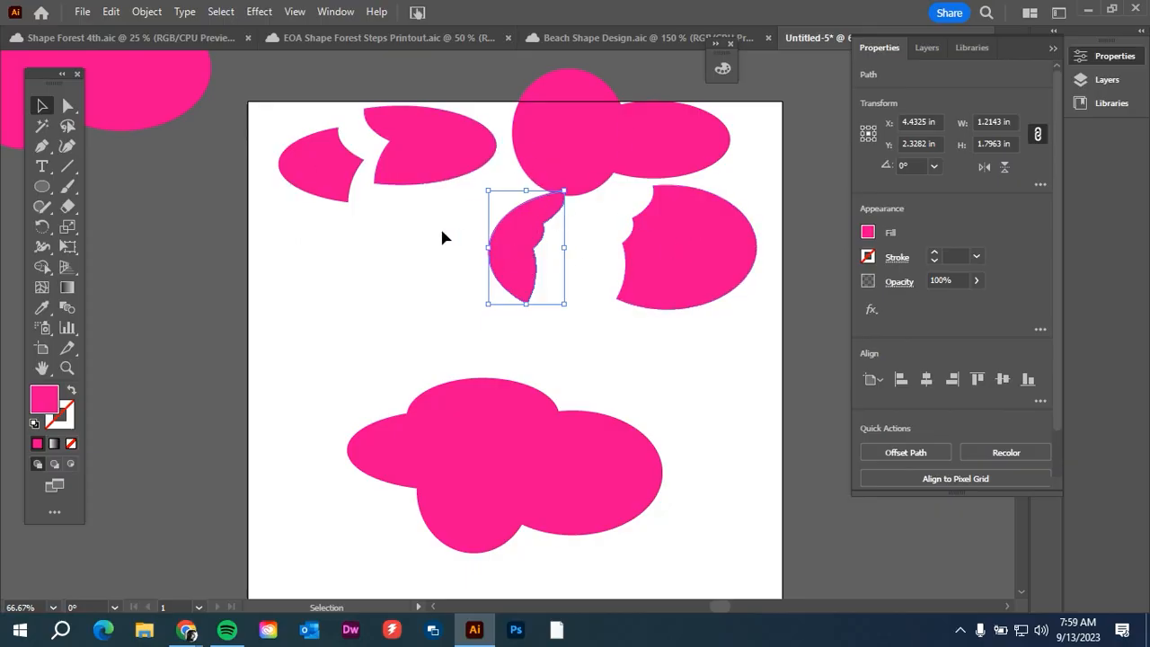
click(492, 312)
mouse_move(310, 175)
mouse_down()
mouse_move(302, 252)
mouse_move(347, 175)
mouse_move(326, 159)
mouse_up()
click(404, 243)
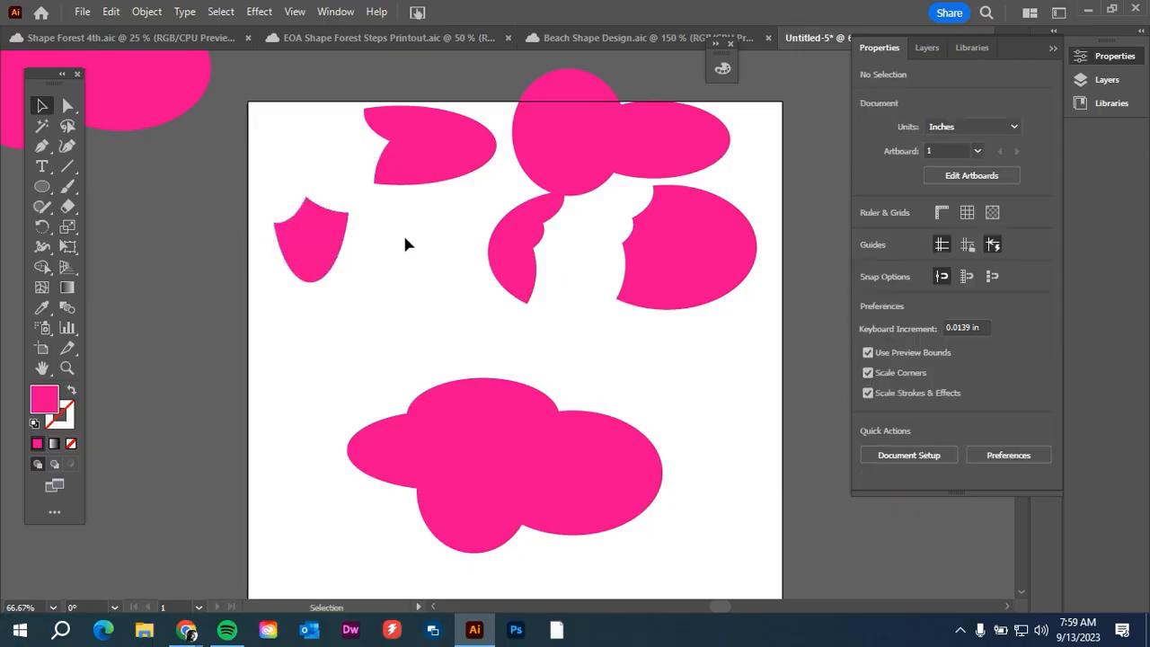
drag(336, 248, 347, 196)
click(389, 212)
Move all the separated pieces off the artboard's upper edge and bring the remaining ellipse group up into their place.
drag(284, 89, 527, 54)
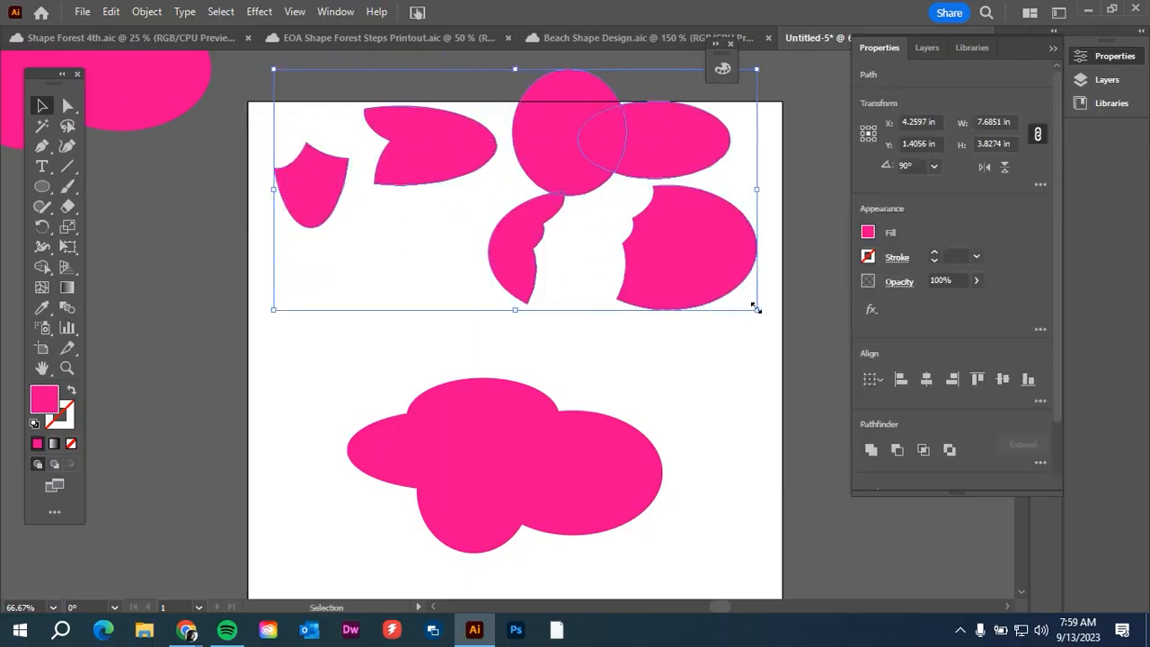
drag(719, 283, 477, 63)
click(552, 498)
drag(552, 504, 557, 292)
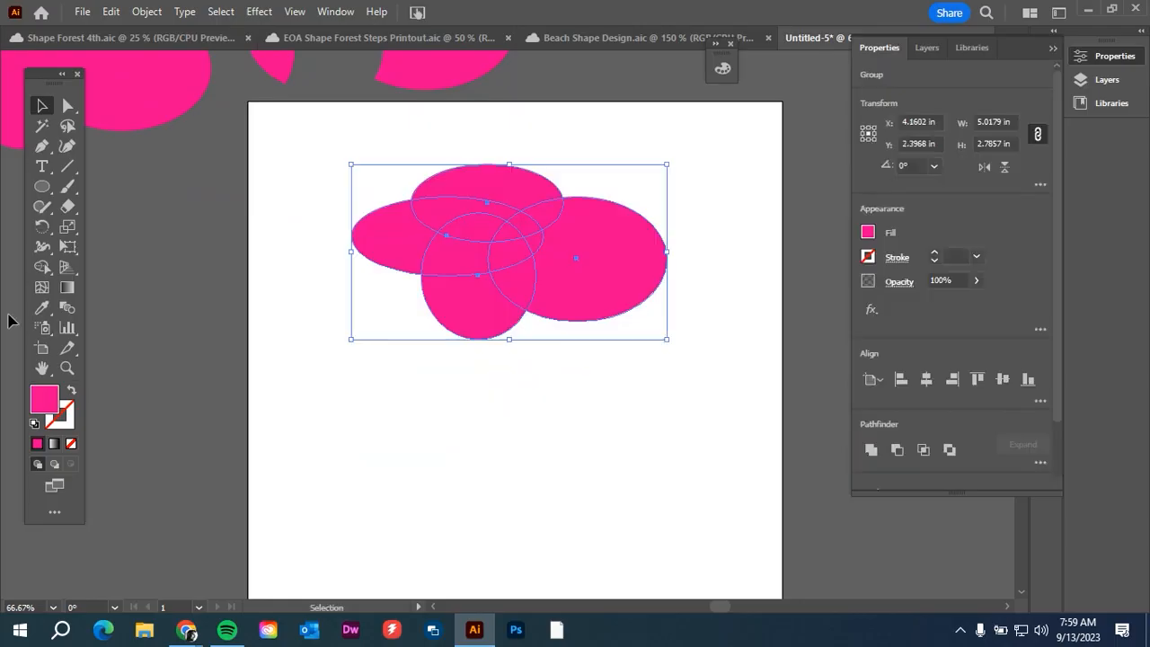
Delete the overlaps between round and right, top and left, and top and right ellipses with Shape Builder, and deselect.
click(43, 267)
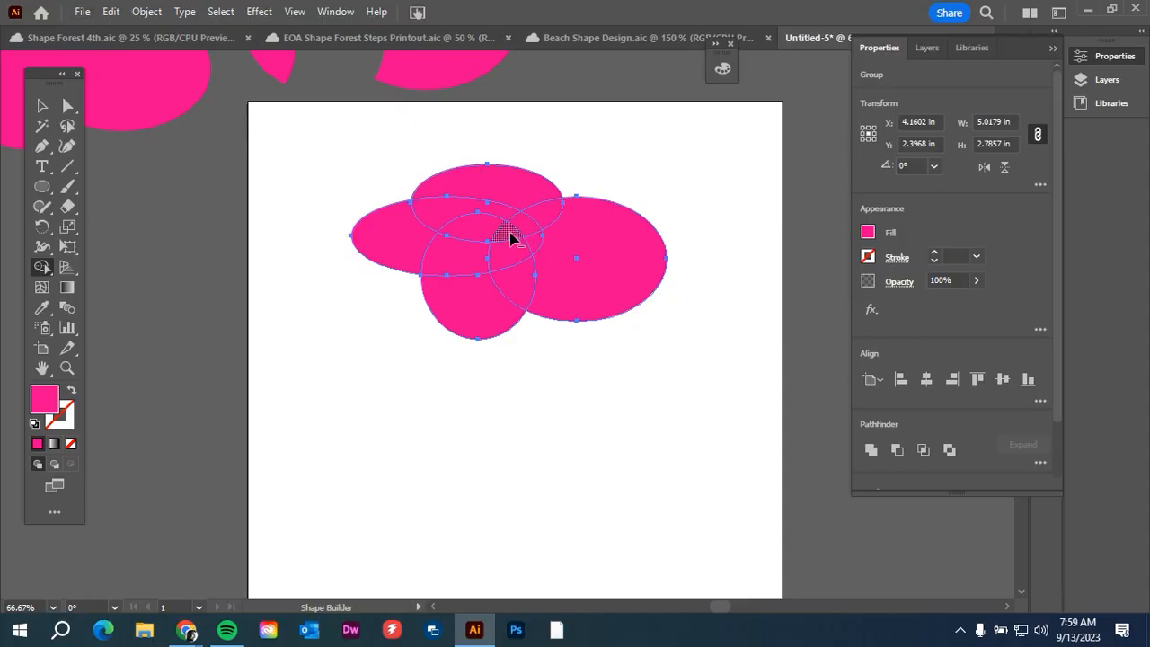
alt+click(507, 235)
alt+drag(512, 248, 525, 297)
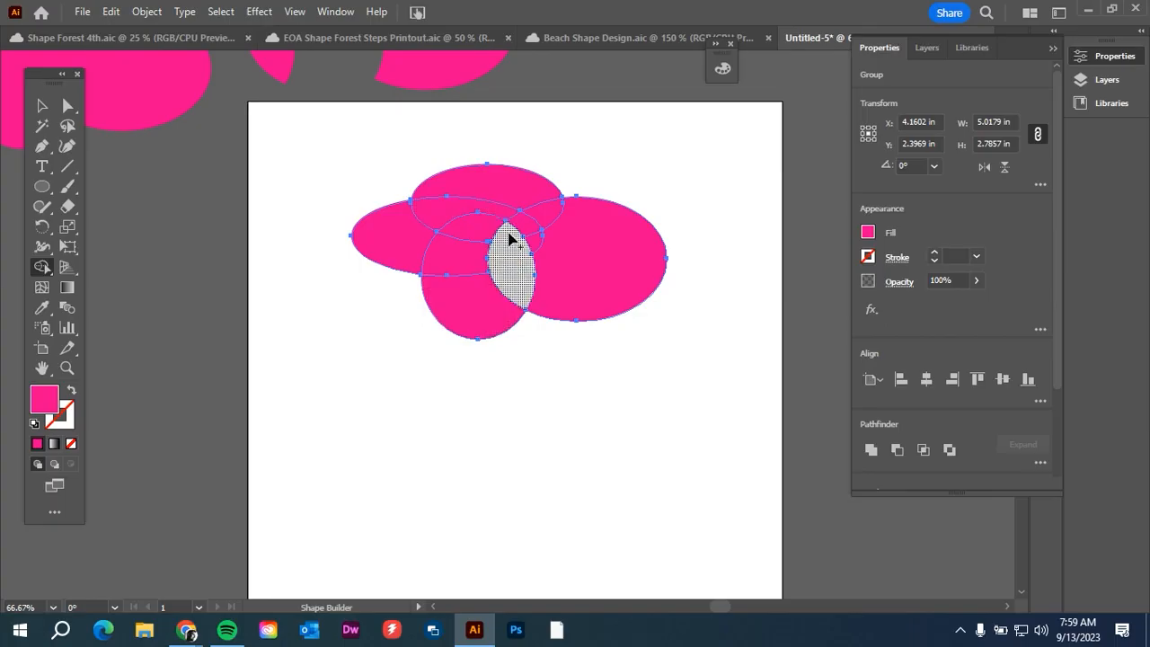
alt+click(497, 208)
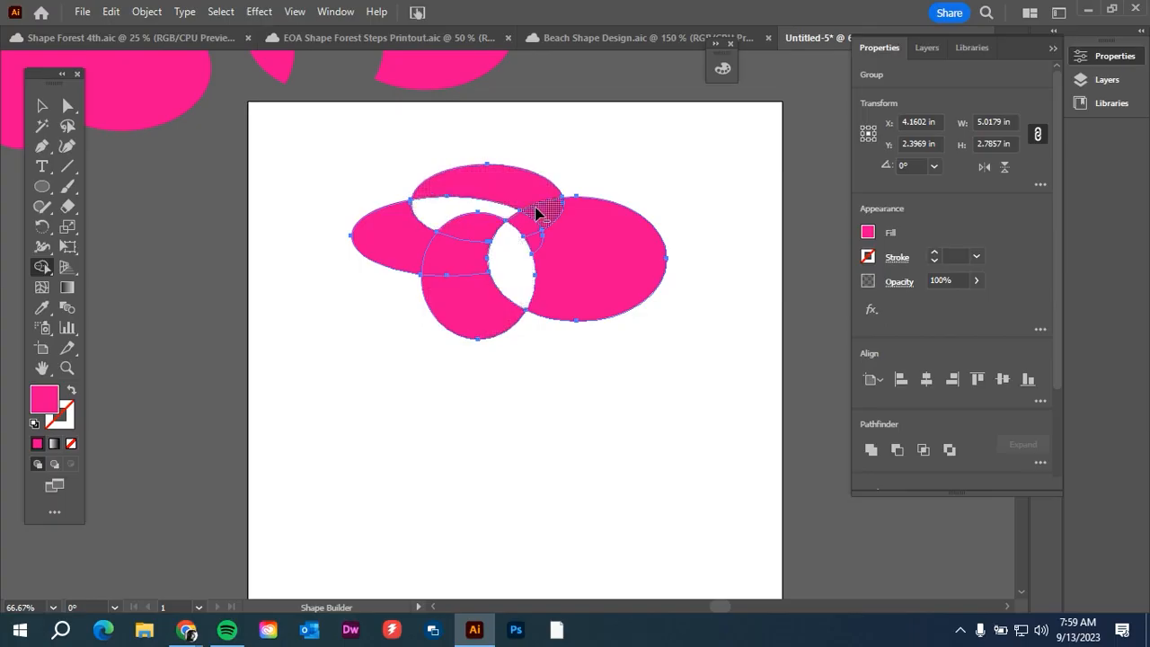
alt+click(539, 213)
key(v)
click(231, 276)
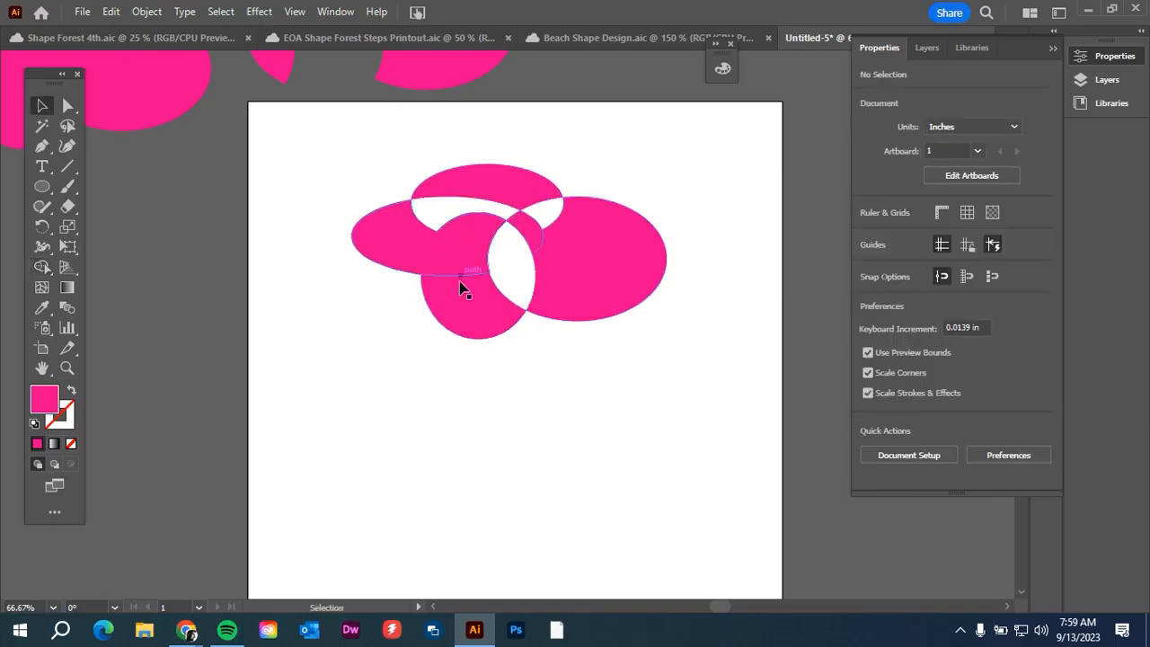